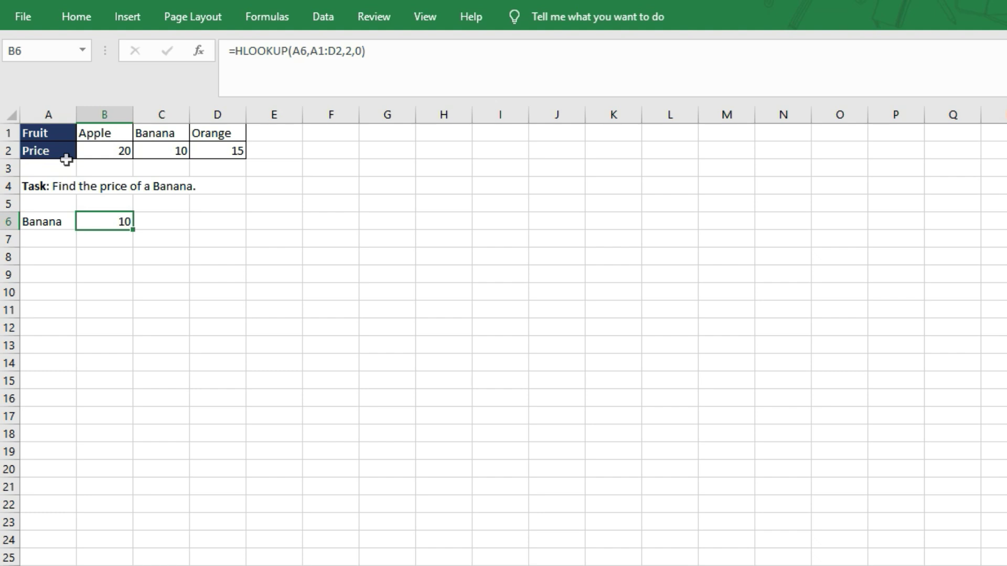
- Point out the fruit table's Price row A2:D2 and go to result cell B6
left_click_drag(52, 155, 337, 157)
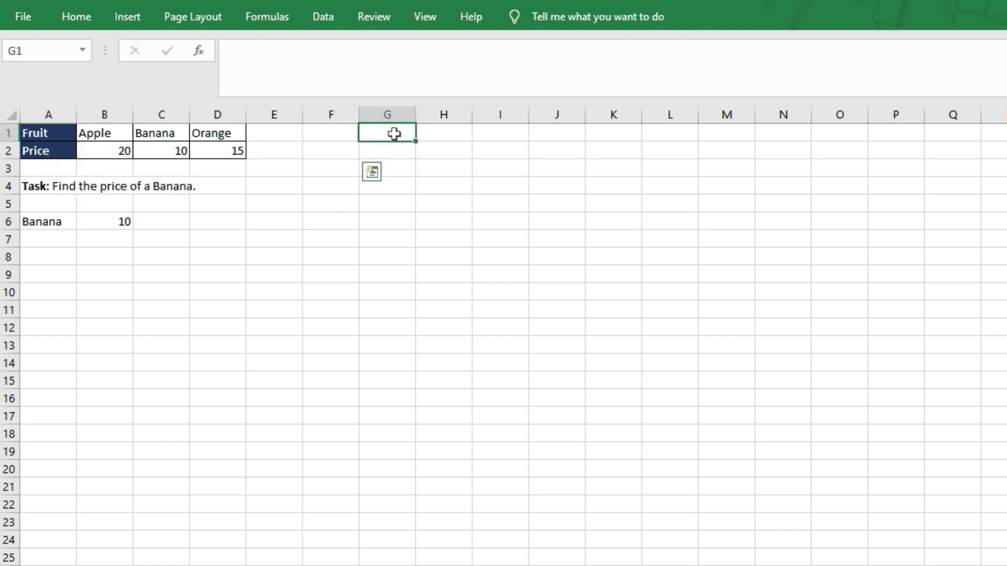
left_click_drag(393, 133, 399, 331)
left_click_drag(58, 156, 232, 153)
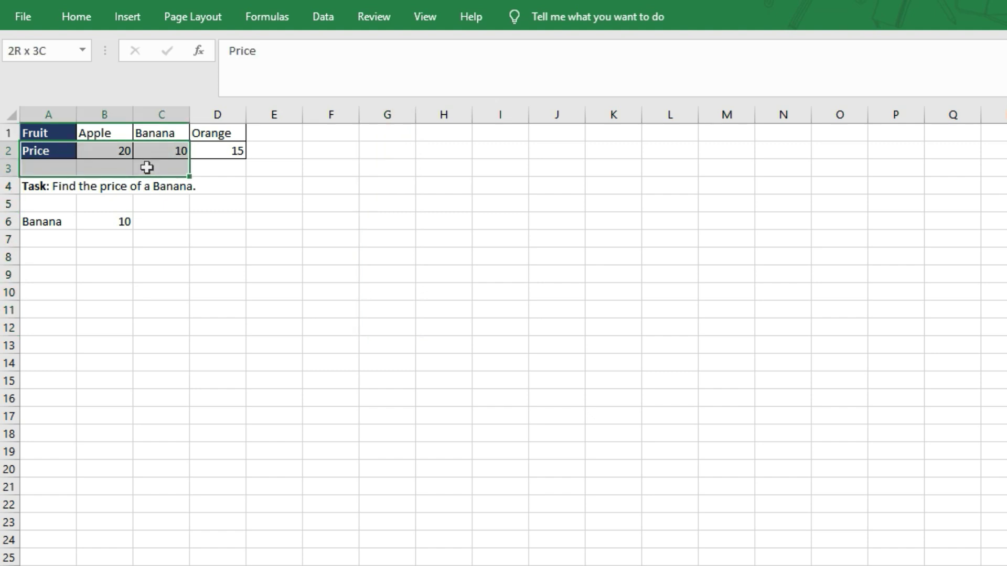
left_click(180, 219)
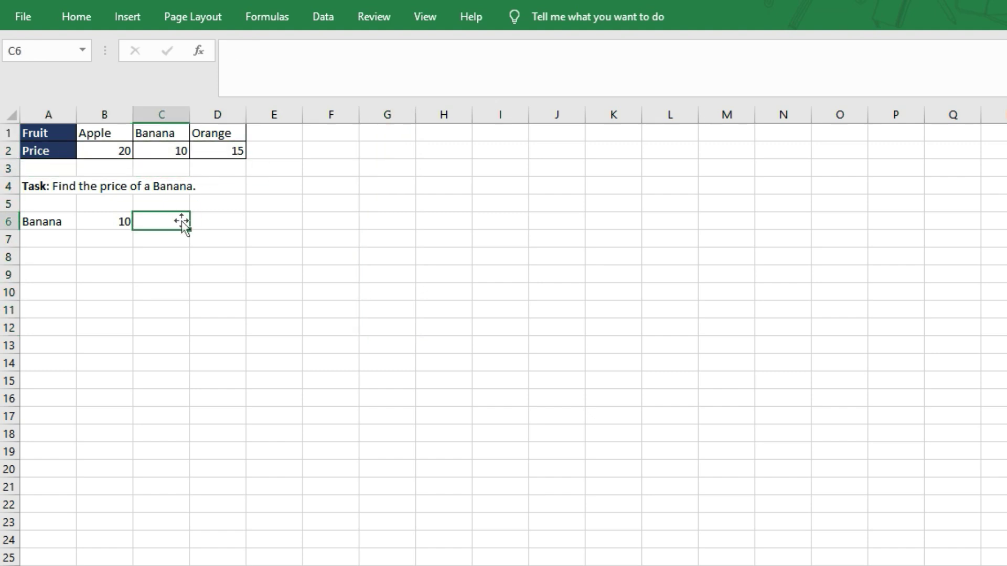
key("Left")
key("Left")
key("Up")
key("Up")
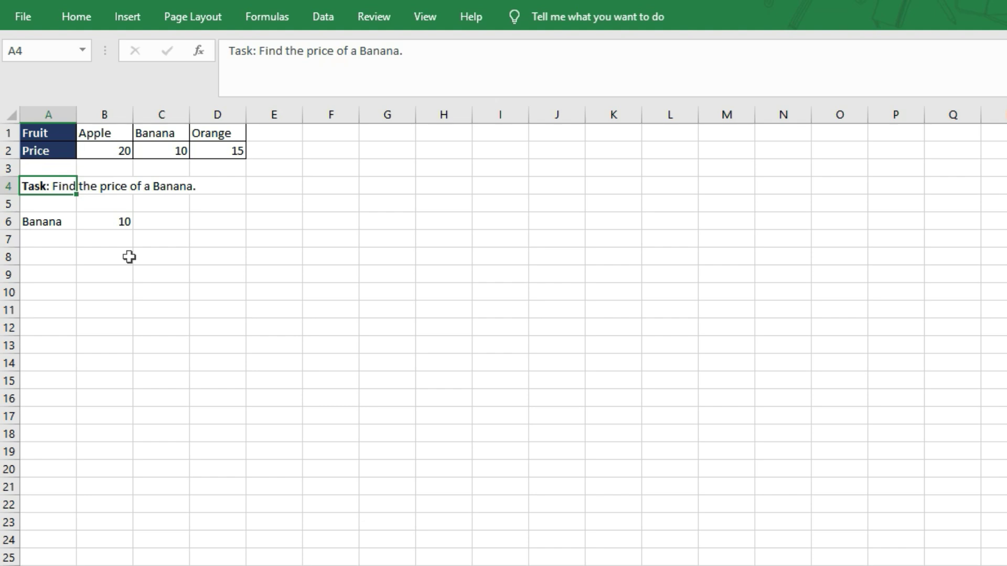
key("Up")
key("Up")
key("Up")
key("Right")
key("Right")
key("Down")
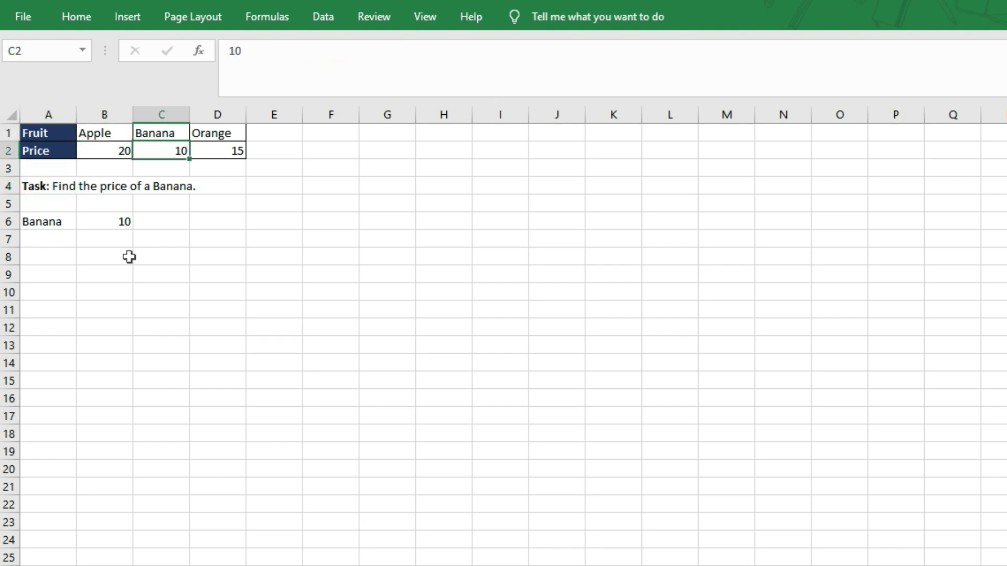
key("Down")
key("Down")
key("Down")
key("Down")
key("Left")
- Enter =HLOOKUP(A6,A1:D2,2) in B6 to look up the fruit's price
type("=")
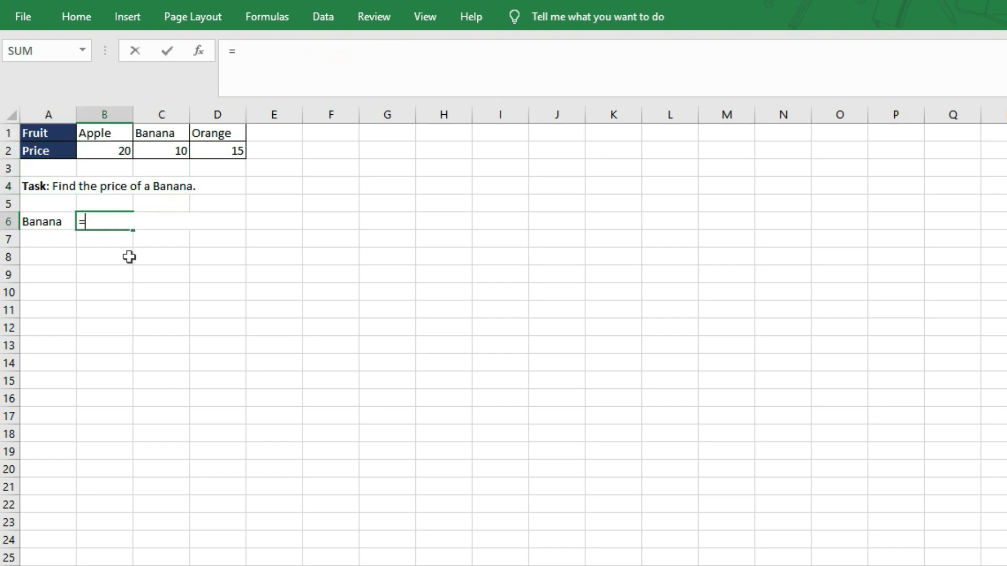
type("hl")
key("Tab")
key("Left")
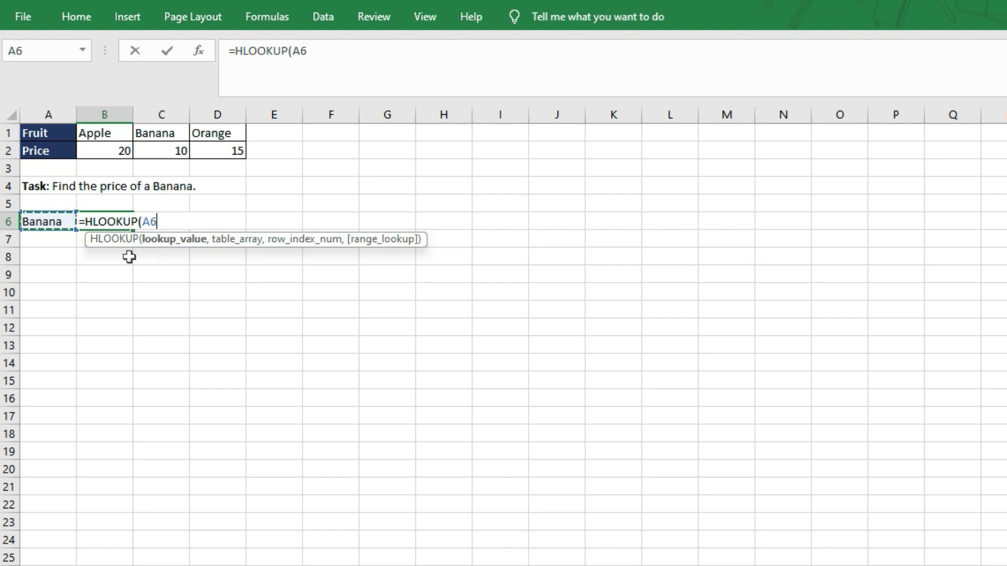
type(",")
key("Up")
key("Up")
key("Up")
key("Up")
key("Left")
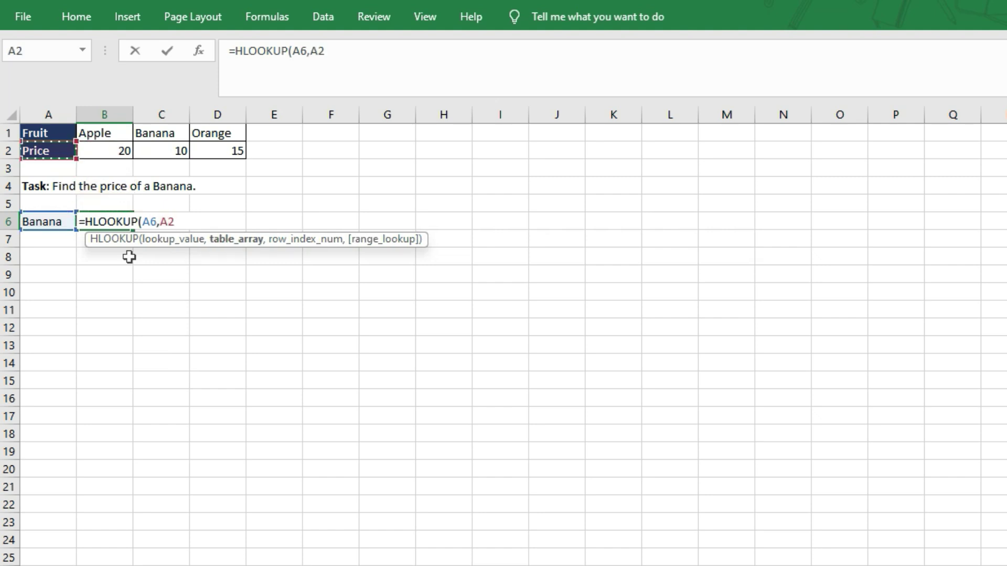
key("Up")
key("shift+Right")
key("shift+Right")
key("shift+Right")
key("shift+Down")
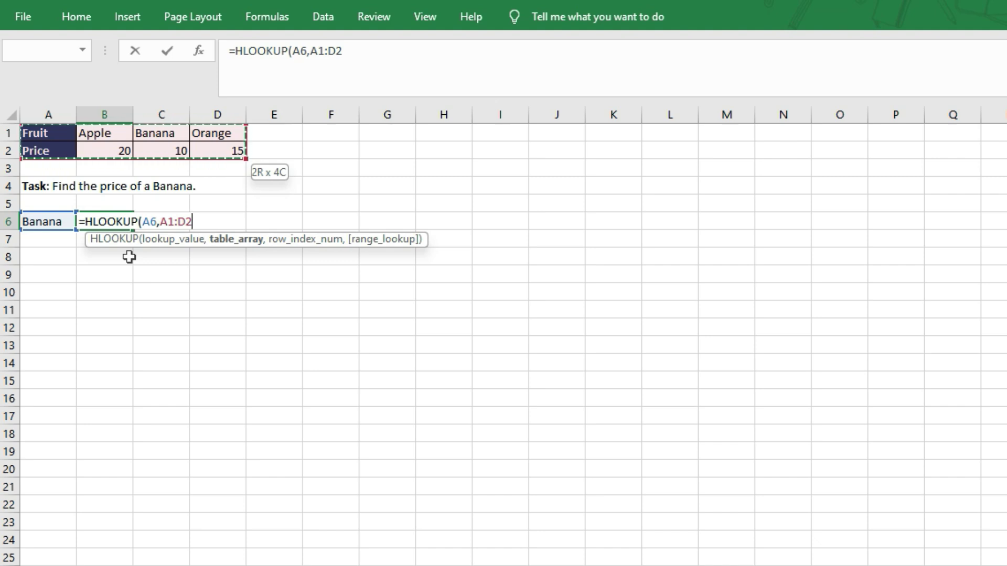
type(",")
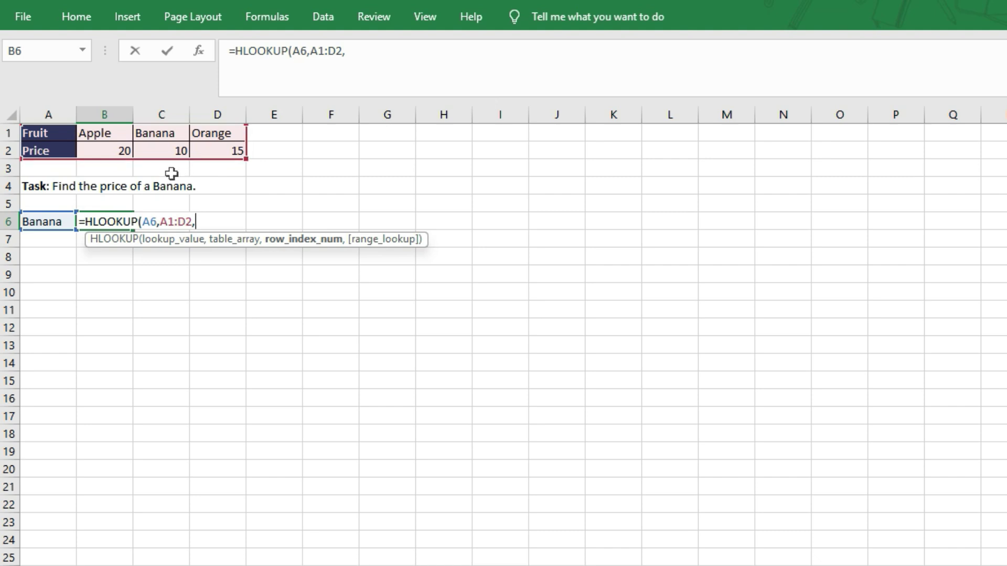
type("2")
type(")")
key("Return")
- Change the lookup fruit in A6 to Orange so B6 returns 15
key("Up")
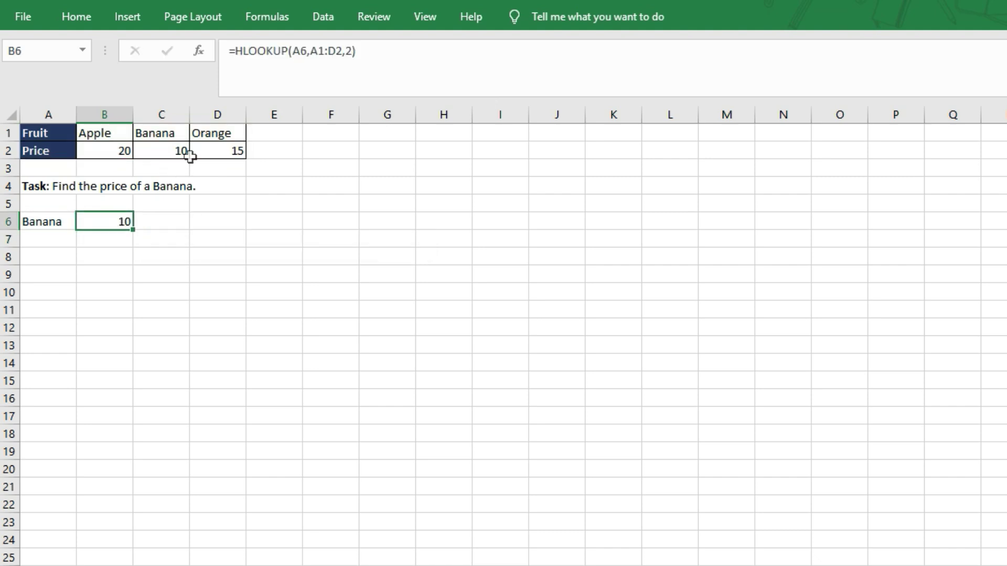
key("Left")
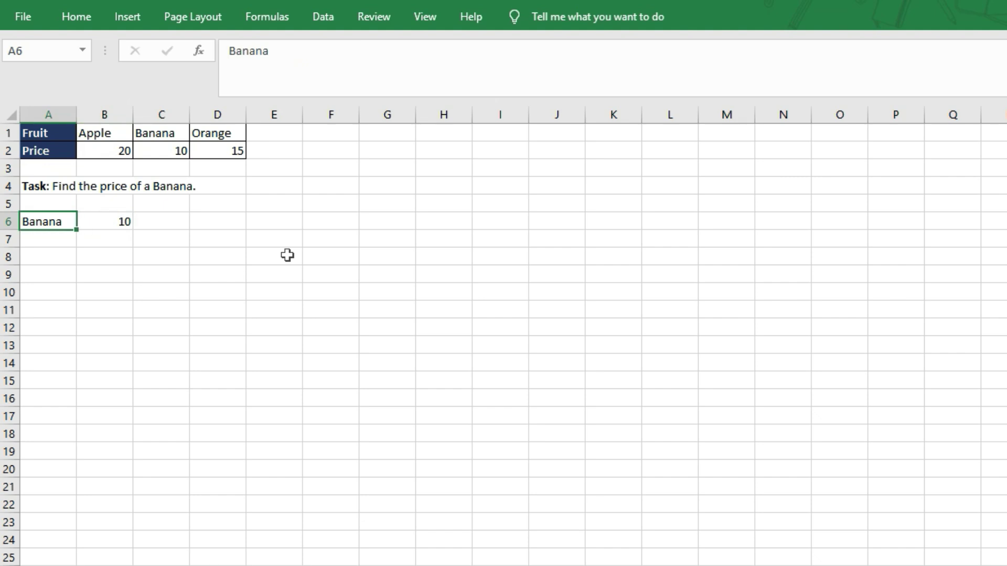
type("Orag")
key("BackSpace")
key("BackSpace")
type("an")
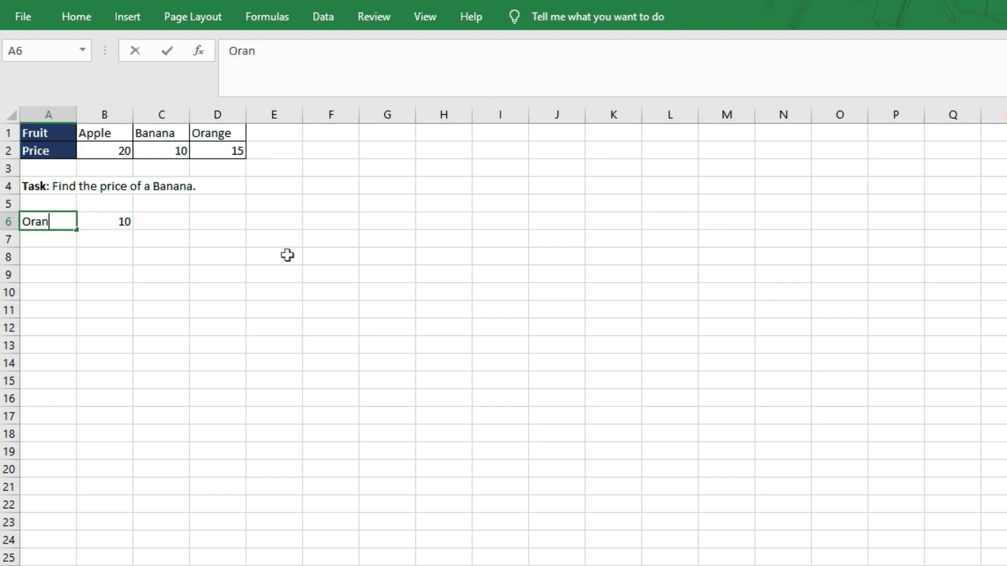
type("ge")
key("Return")
key("Up")
key("Right")
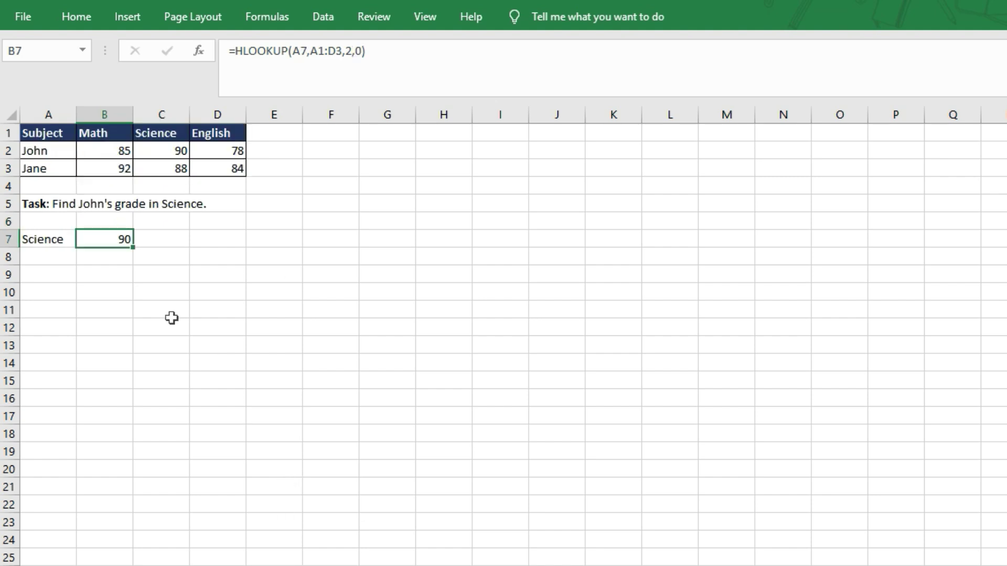
- Walk through the grades table's Science column, then go to result cell B7
key("Left")
key("Up")
key("Up")
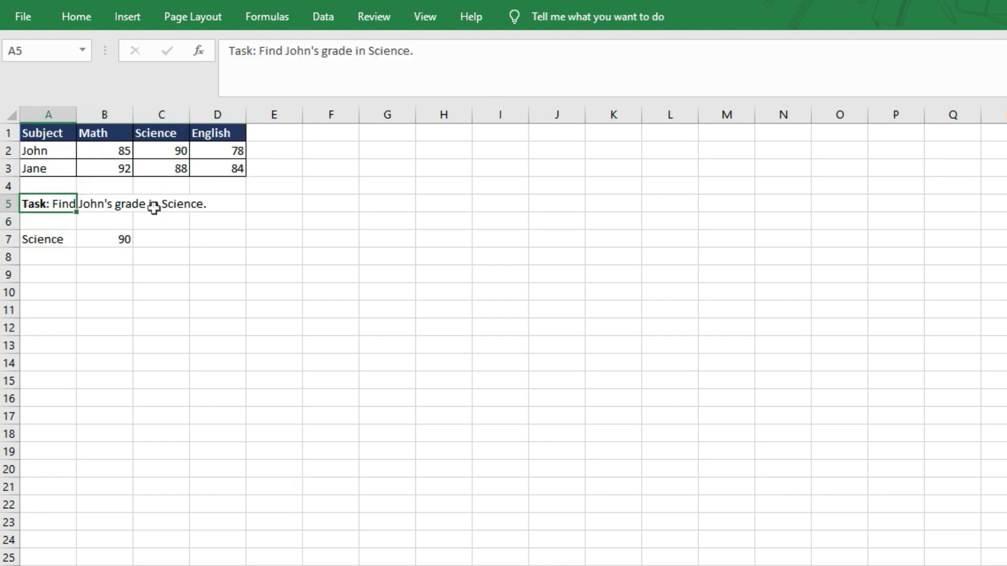
left_click(96, 135)
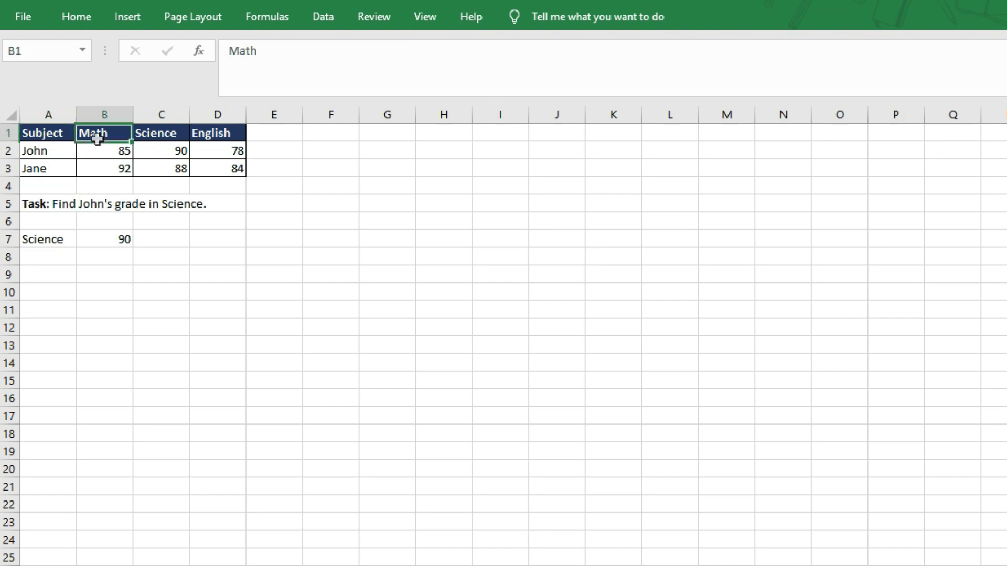
key("Right")
key("Down")
key("Down")
key("Down")
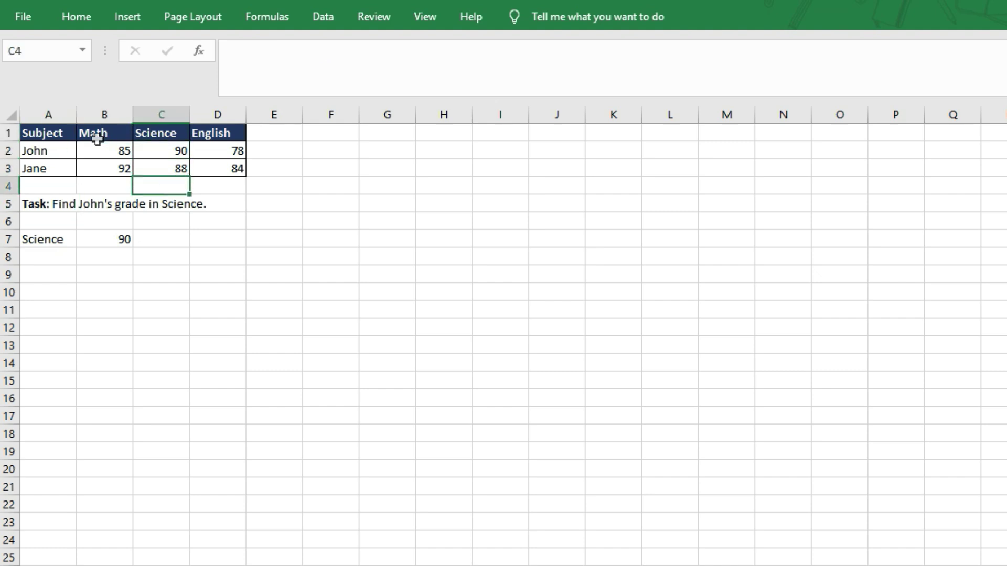
key("Up")
key("Up")
key("Down")
key("Down")
key("Down")
key("Left")
key("Left")
key("Down")
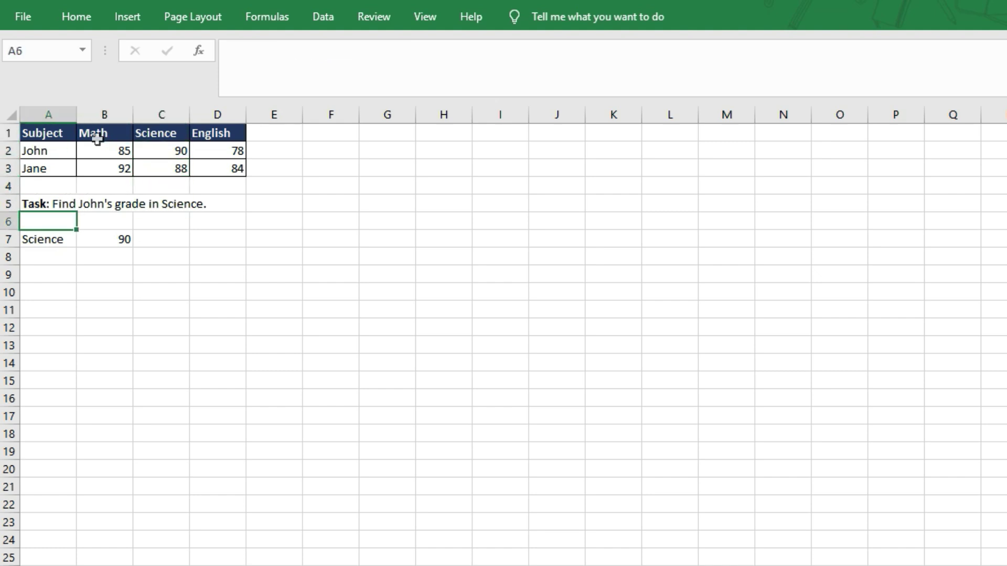
key("Down")
key("Right")
- Enter =HLOOKUP(A7,A1:D3,2) in B7 to return John's Science grade, 90
type("=hl")
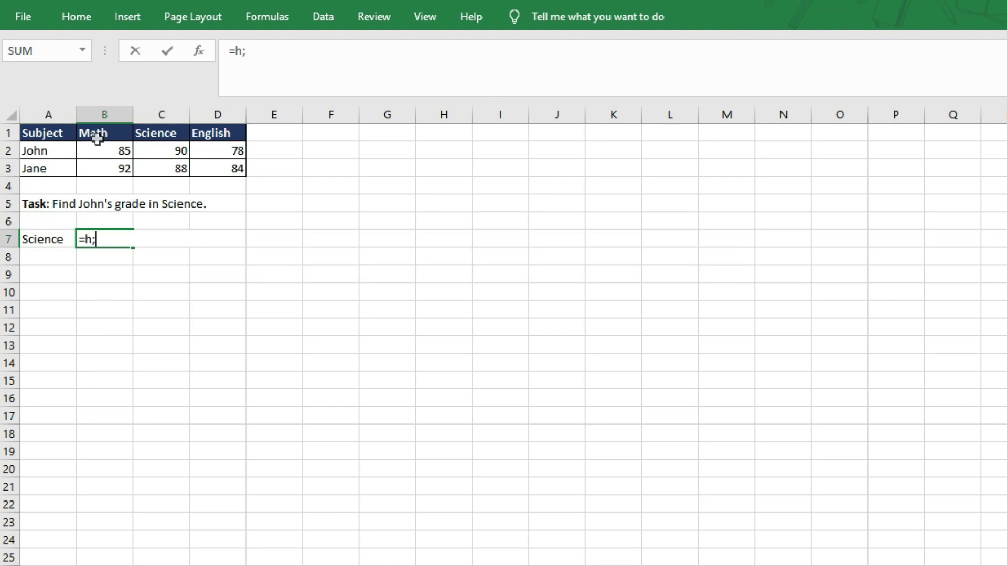
key("Tab")
key("Left")
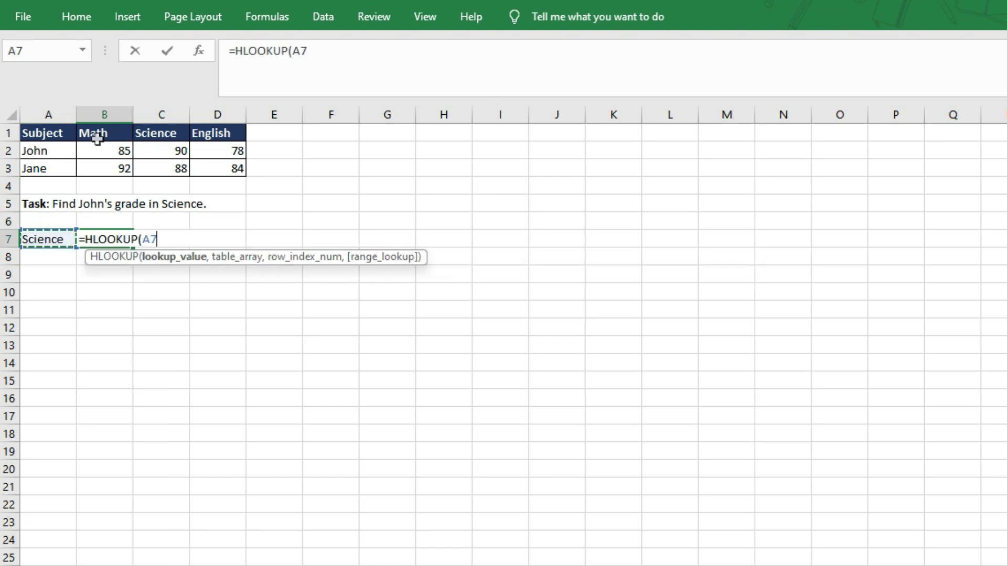
type(",")
key("Up")
key("Up")
key("Up")
key("Up")
key("Up")
key("Left")
key("Up")
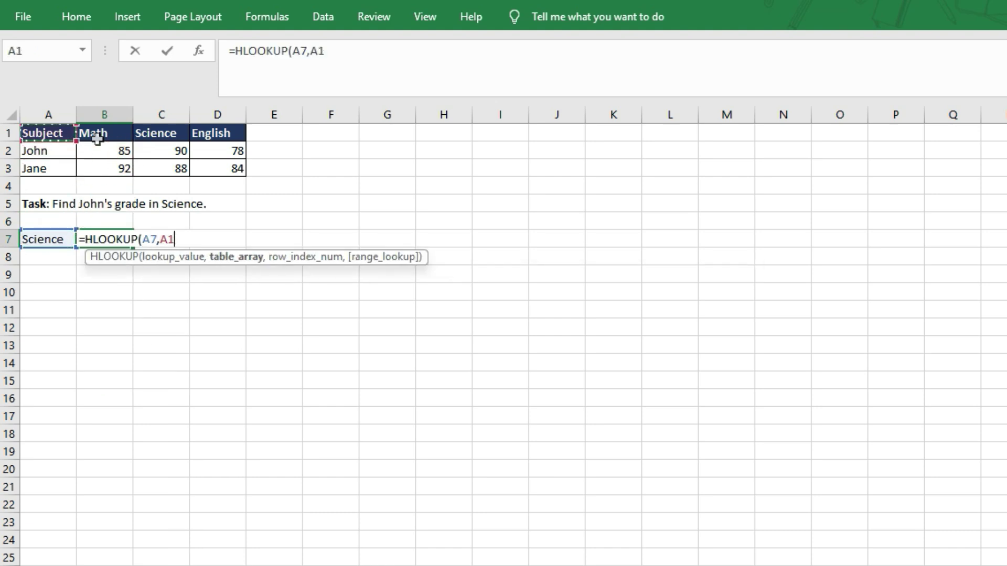
key("ctrl+shift+Right")
key("ctrl+shift+Down")
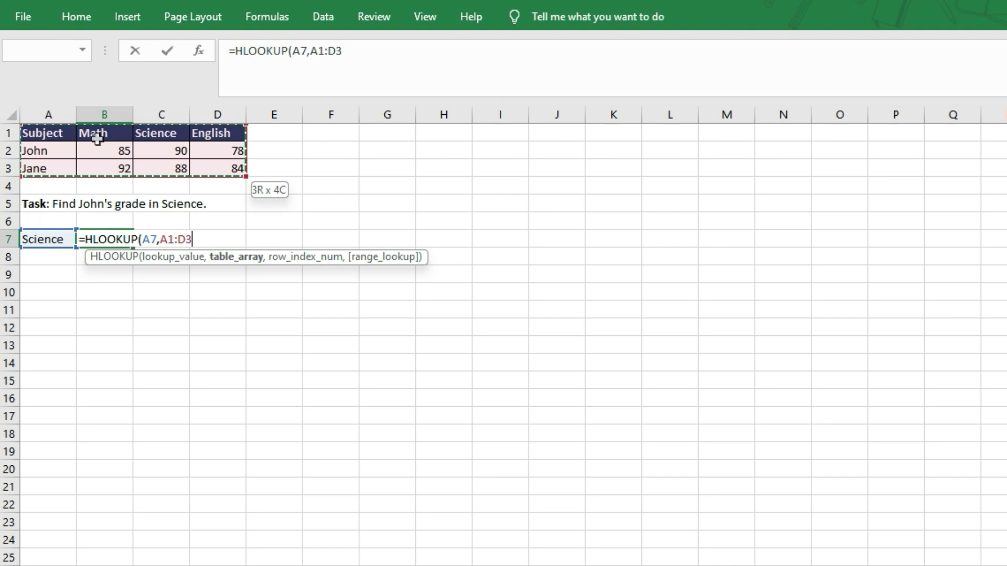
type(",")
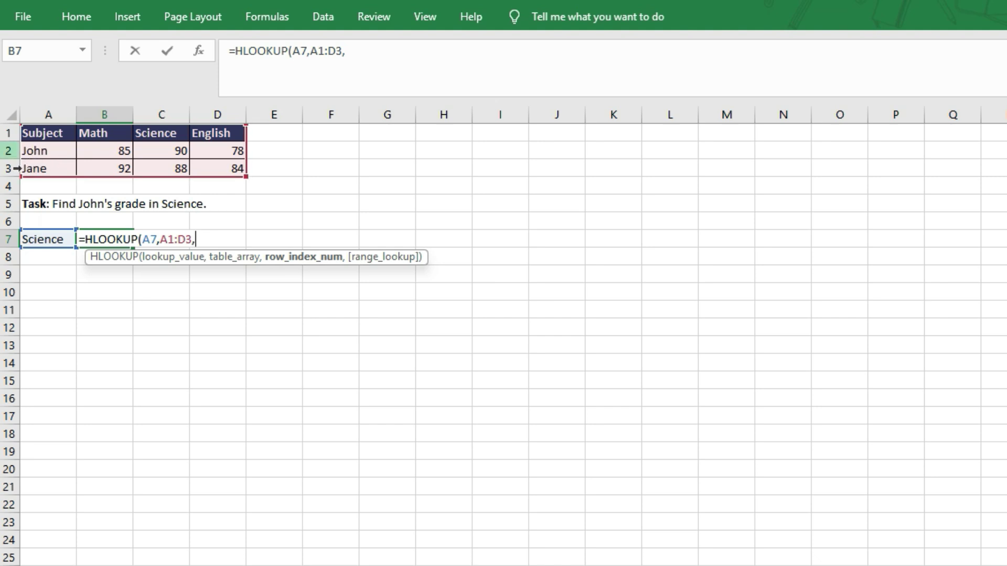
type("2")
type(")")
key("Return")
key("Up")
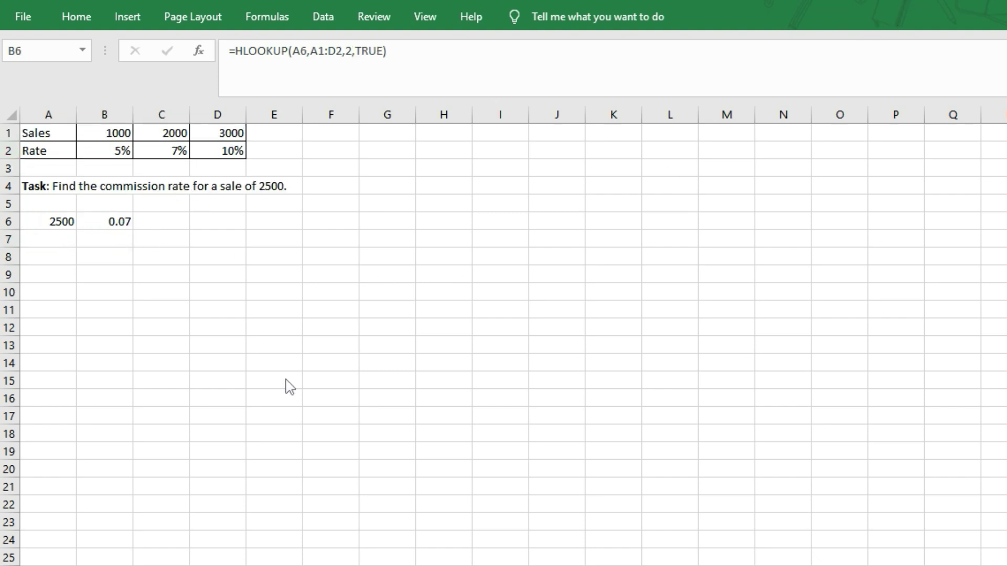
- Point out the Rate row and look over the Sales/Rate table and task description
left_click(57, 156)
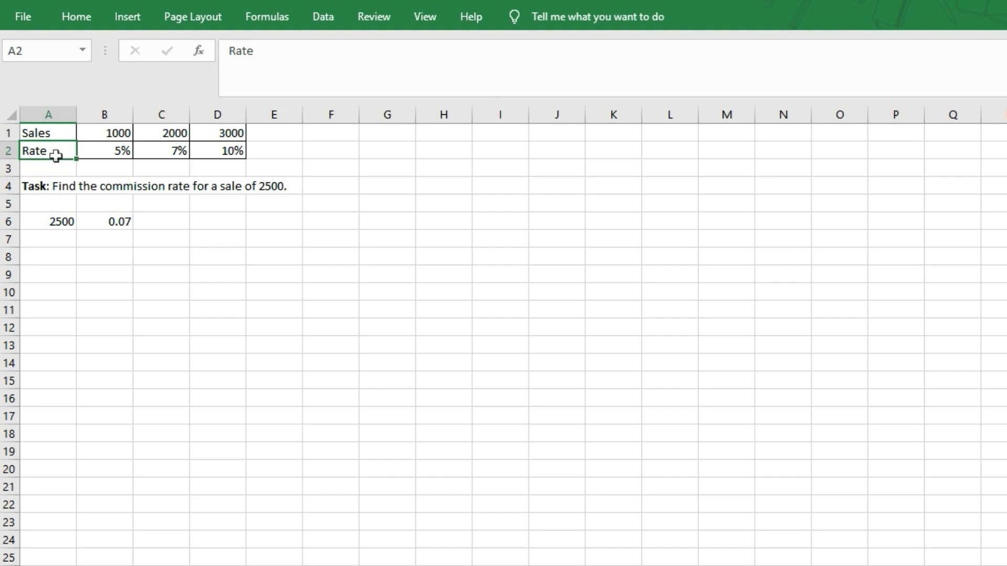
key("Right")
key("Right")
key("Up")
key("Left")
key("Left")
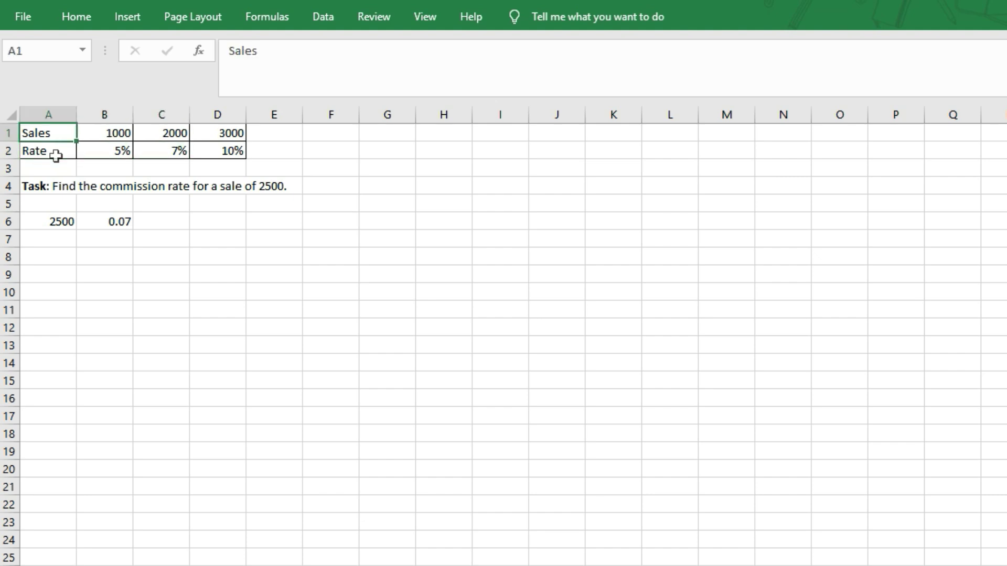
key("Right")
key("Right")
key("Down")
key("Right")
key("Left")
key("Down")
key("Down")
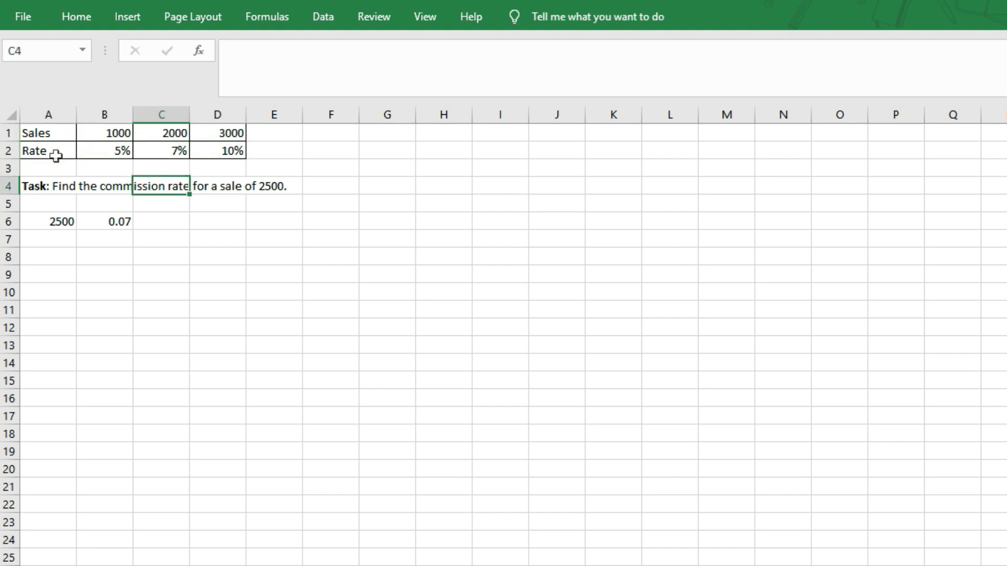
key("Left")
key("Left")
key("Right")
key("Right")
key("Right")
key("Right")
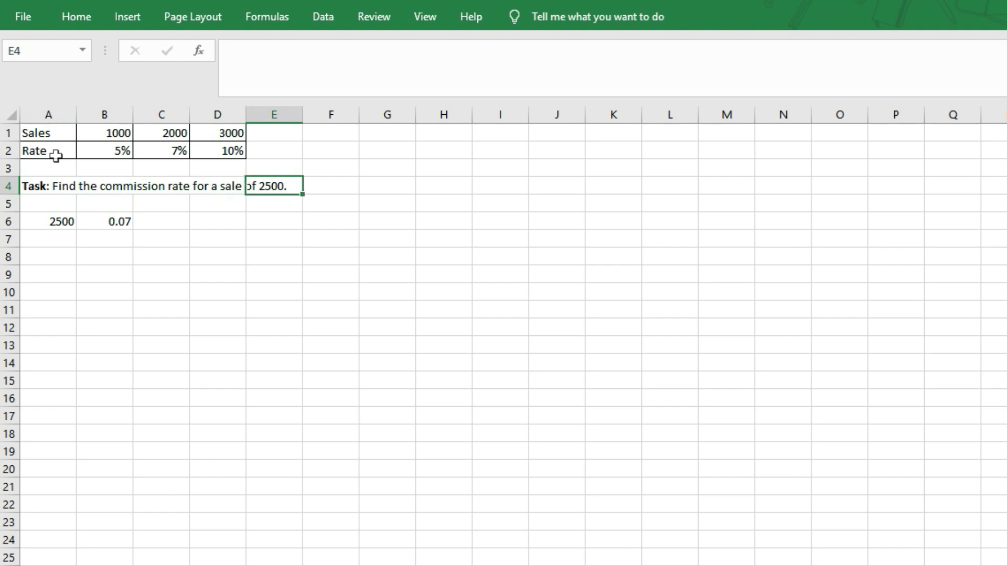
key("Left")
key("Left")
key("Left")
key("Left")
- Go to the commission result cell B6 beside the 2500 sale
key("Down")
key("Down")
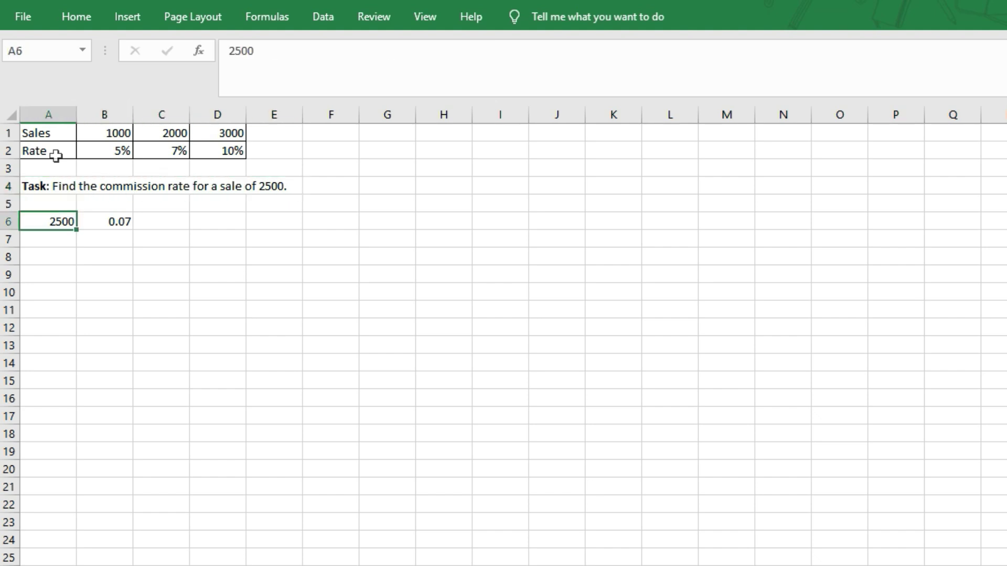
key("Up")
key("Up")
key("Up")
key("Down")
key("Down")
key("Down")
key("Down")
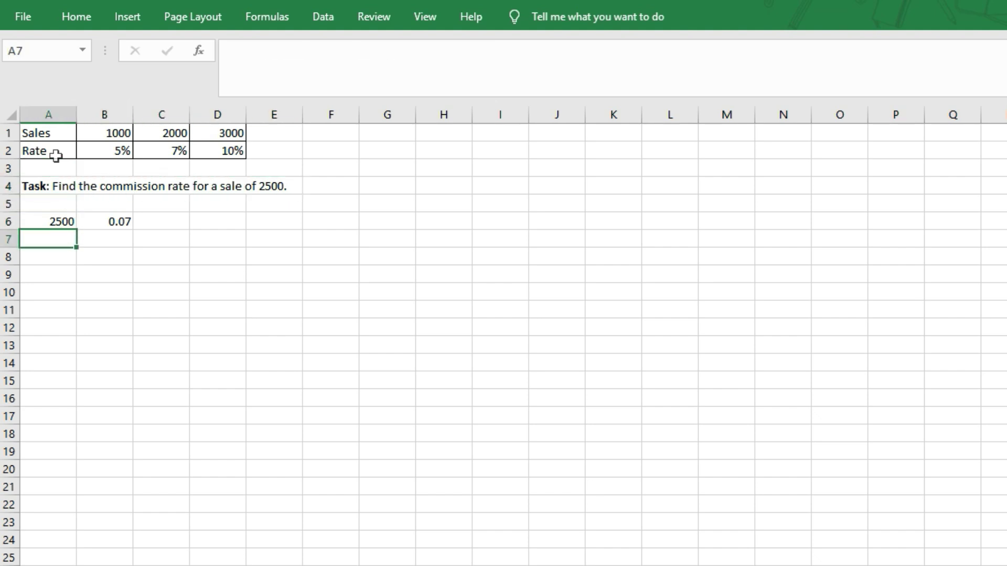
key("Right")
key("Up")
key("Right")
key("Left")
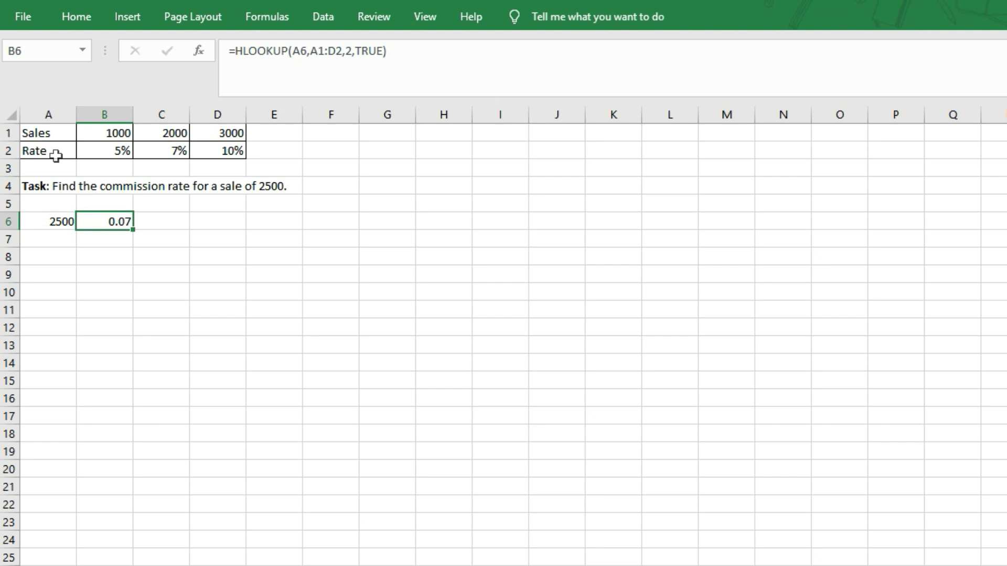
- Start an HLOOKUP in B6 with lookup value A6 and table range A1:D2
type("=hlo")
key("Tab")
key("Left")
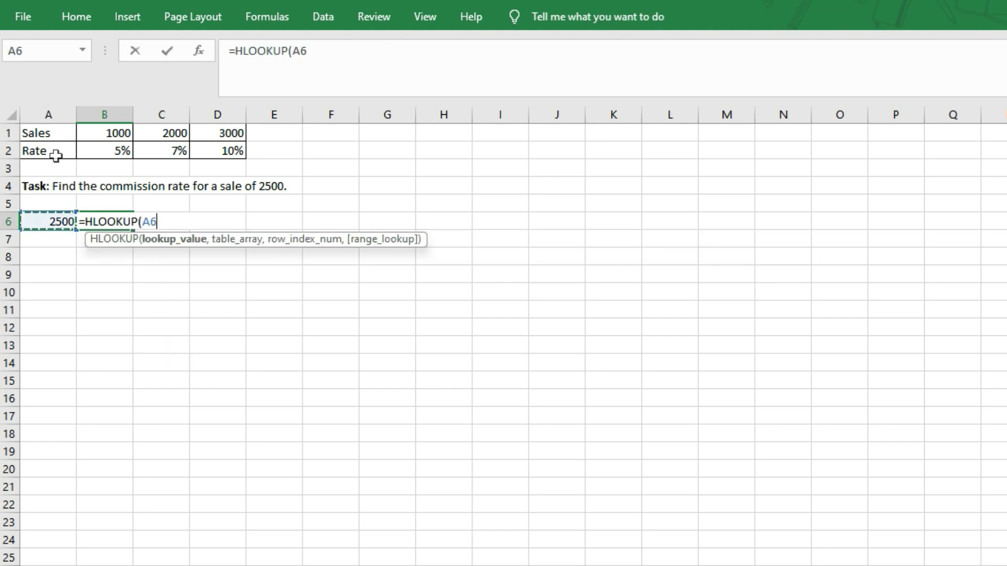
type(",")
key("Up")
key("Up")
key("Left")
key("Up")
key("Up")
key("Up")
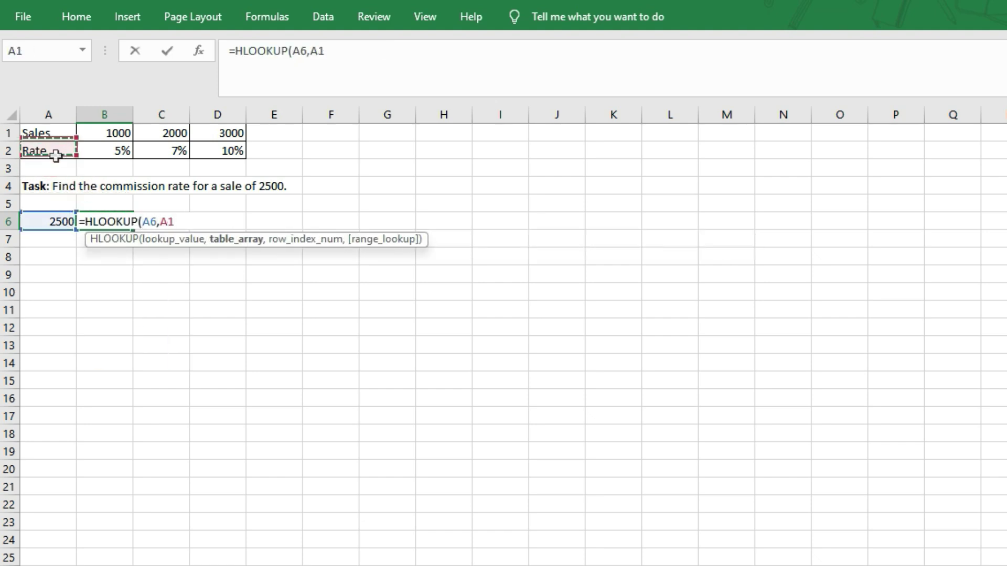
key("shift+Down")
key("shift+Right")
key("shift+Right")
key("shift+Right")
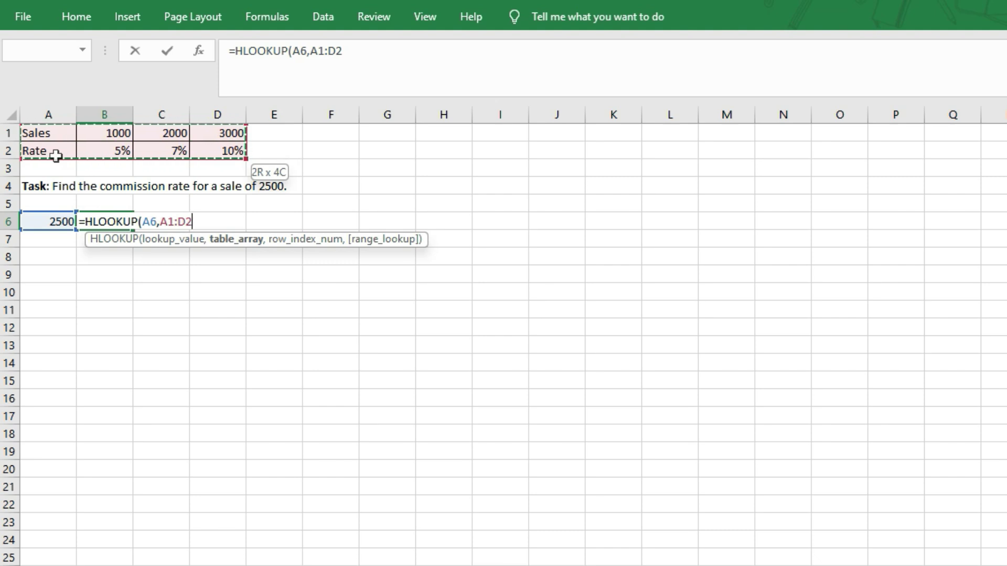
- Finish it with row index 2 and TRUE for approximate match, returning 0.07
type(",2")
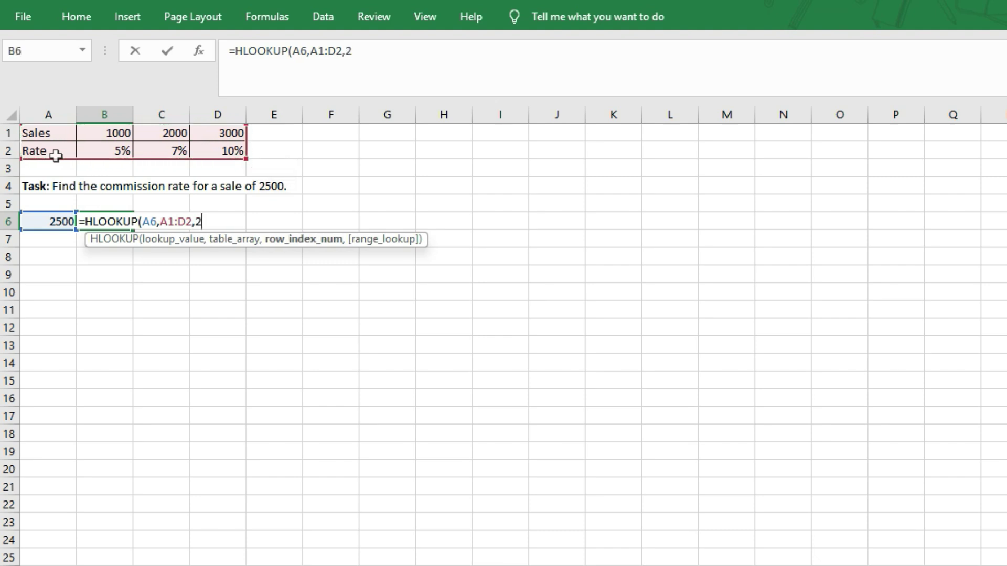
type(",")
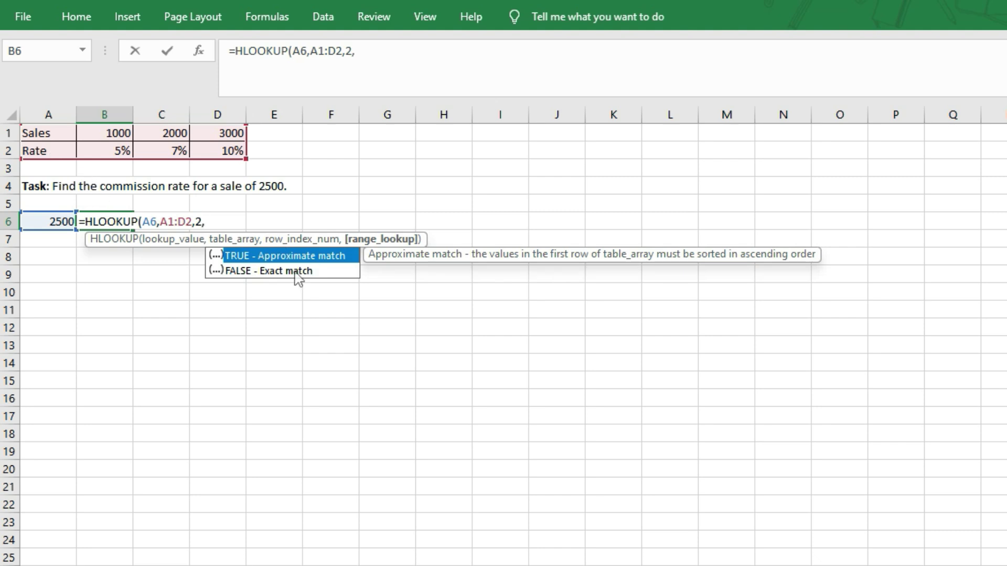
left_click(284, 256)
type("T")
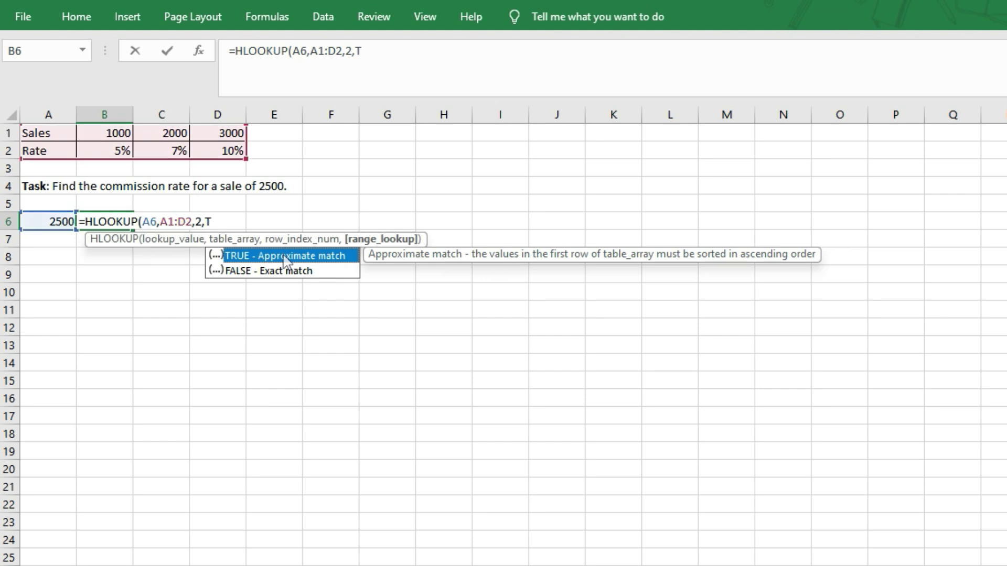
type("rue")
key("Return")
key("Up")
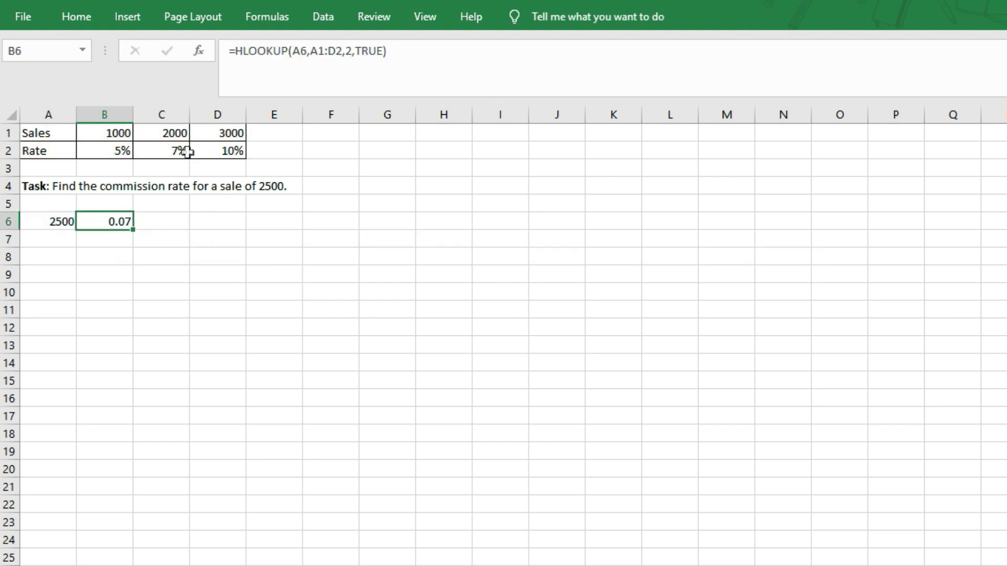
- Show the matched 7% rate in C2, then look over the city temperature table
left_click(184, 156)
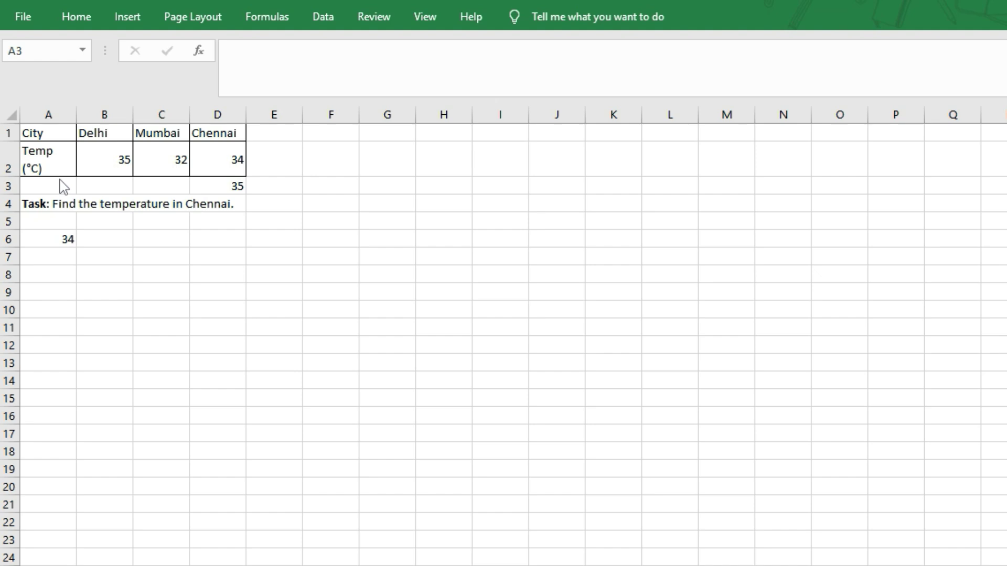
key("Up")
key("Up")
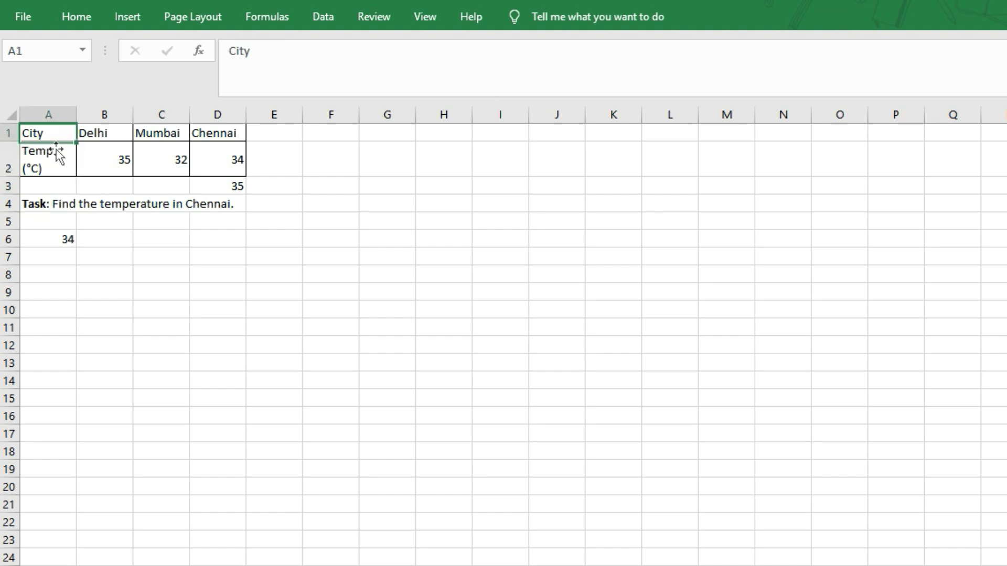
key("Down")
key("Down")
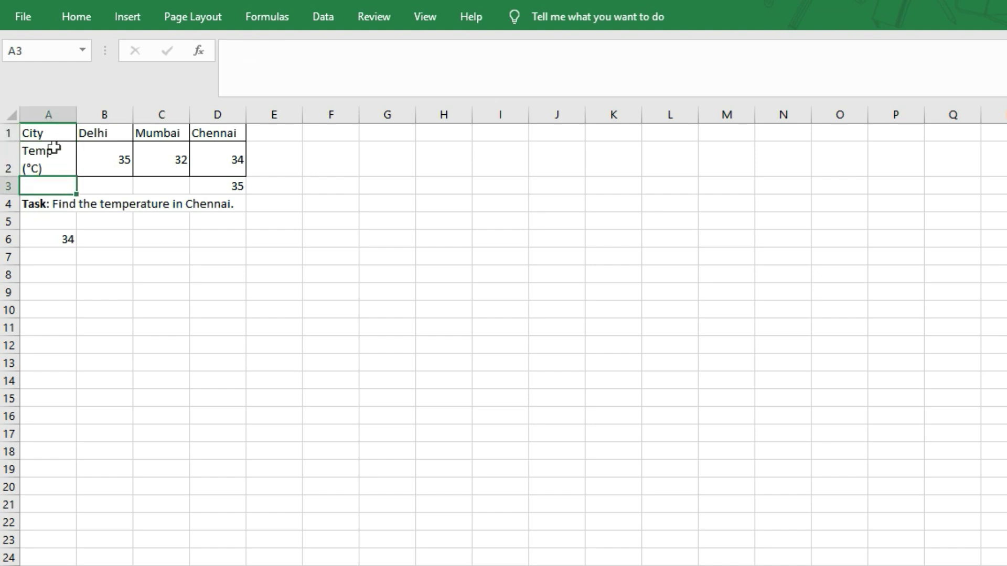
key("Down")
key("Down")
key("Down")
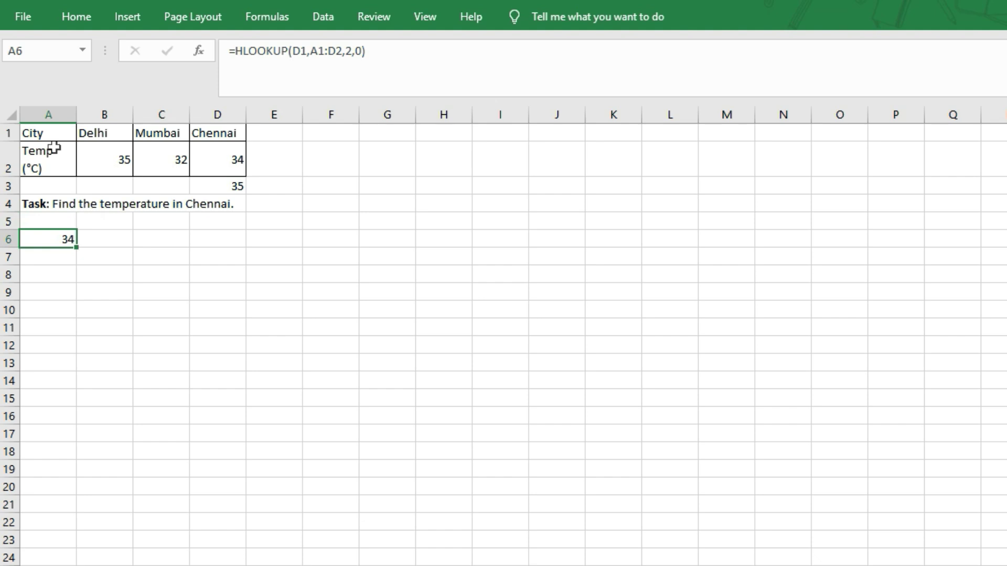
- Start an HLOOKUP in A6 using Chennai in D1 as the lookup value
type("=hlo")
key("Tab")
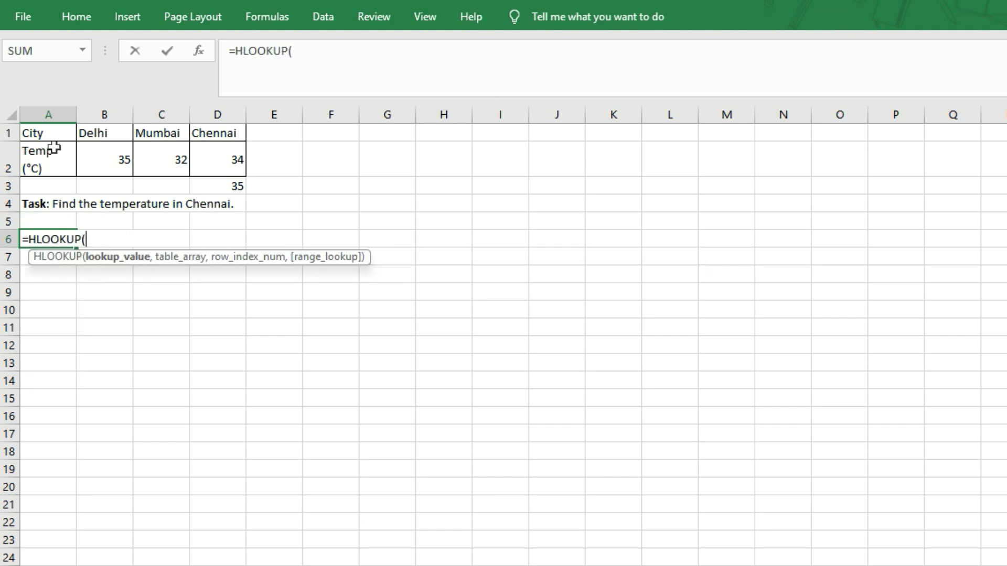
key("Up")
key("Up")
key("Up")
key("Right")
key("Up")
key("Right")
key("Right")
type(",")
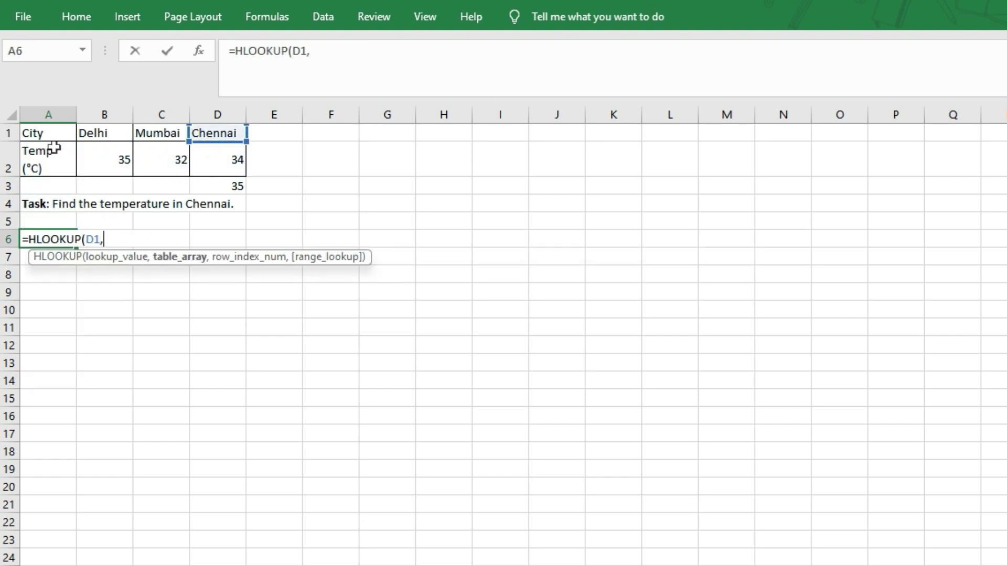
- Complete it as =HLOOKUP(D1,A1:D2,2,FALSE), returning Chennai's temperature 34
key("Up")
key("Up")
key("Up")
key("Up")
key("shift+Right")
key("shift+Right")
key("shift+Down")
key("shift+Down")
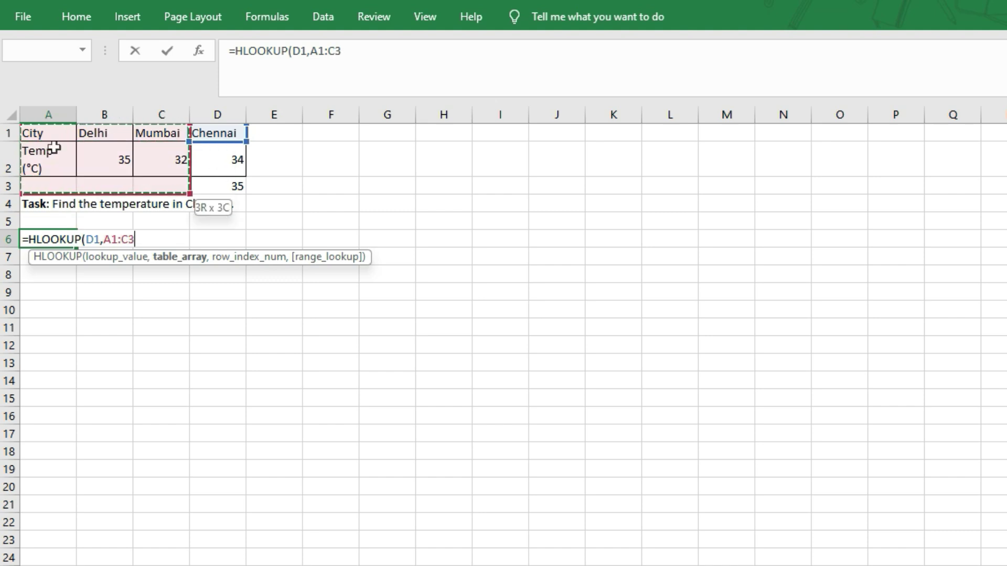
key("shift+Right")
key("shift+Up")
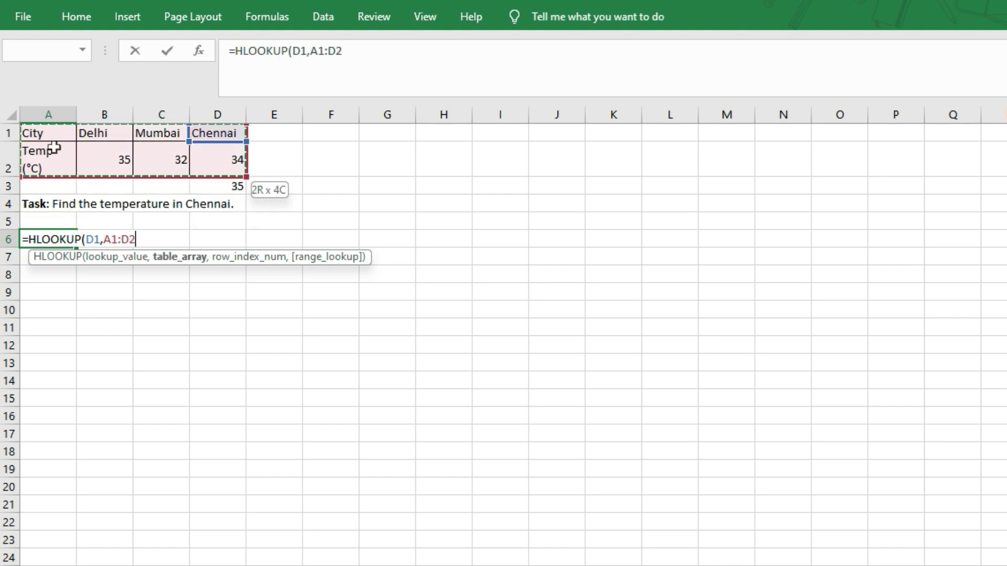
type(",2,")
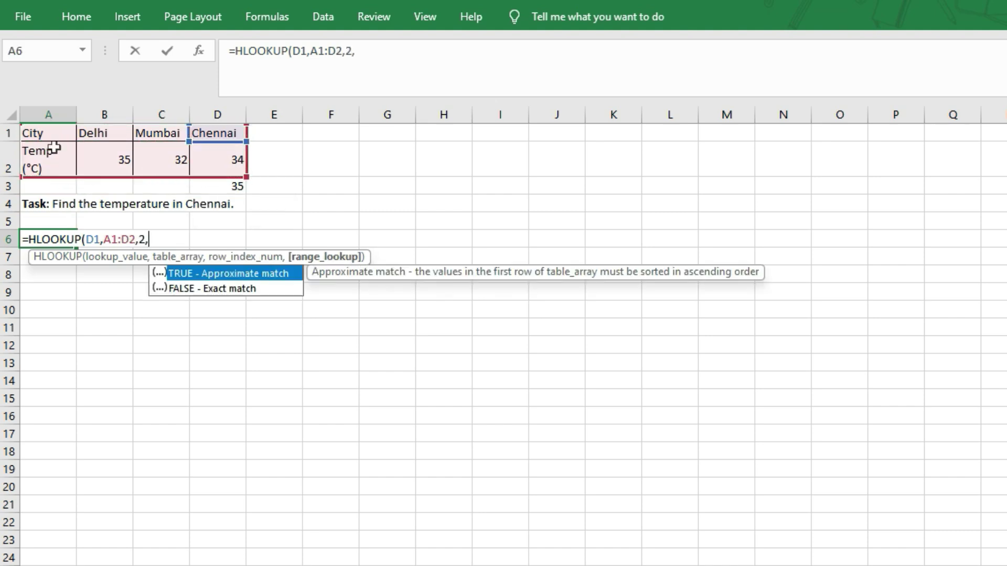
type("false")
type(")")
key("Return")
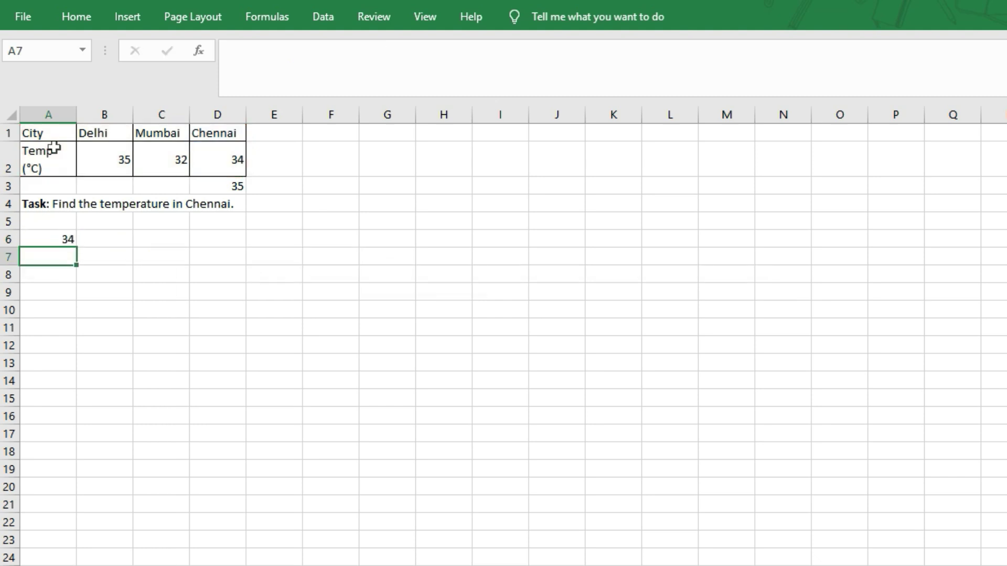
key("Up")
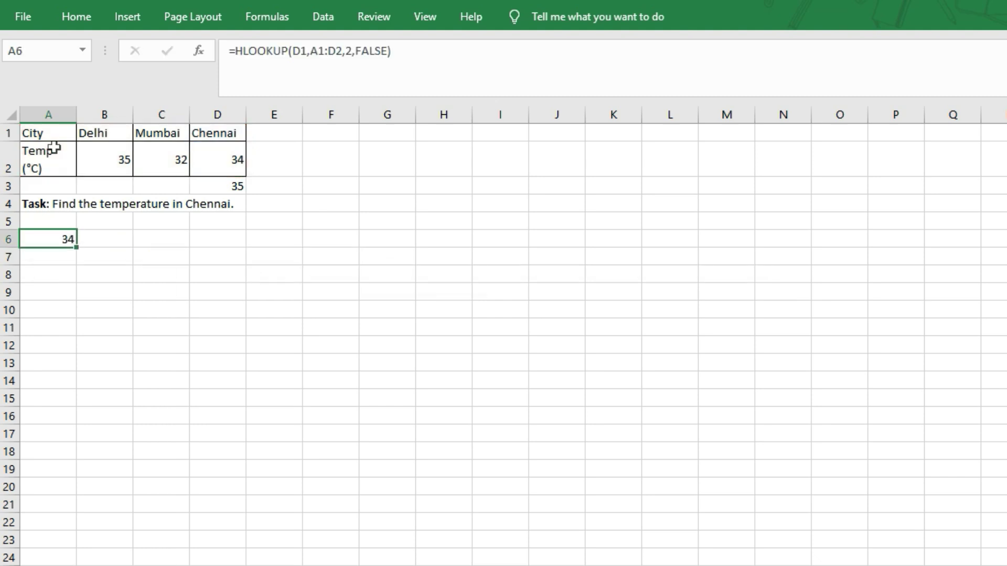
key("Up")
key("Up")
key("Up")
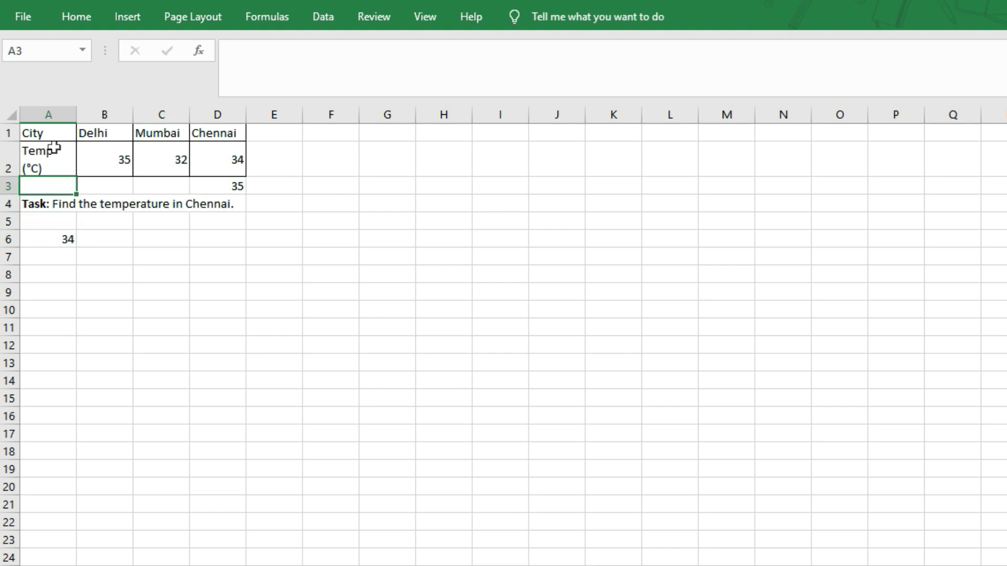
- Label a new row 'Temp2' in A3 below the Temp row
left_click(10, 162)
key("Down")
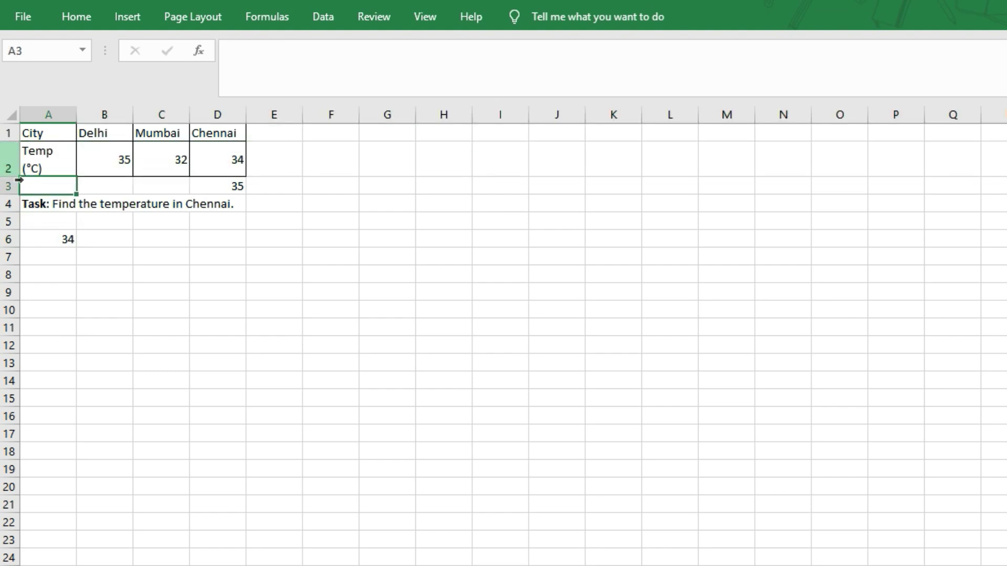
type("Temp2")
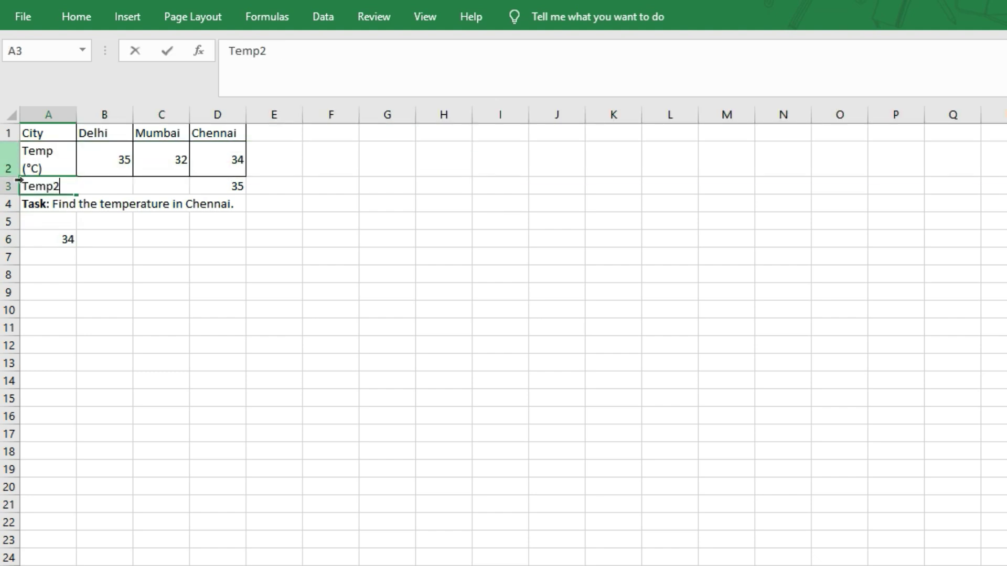
key("Return")
- Enter 36 for Delhi in B3 and 37 for Mumbai in C3
key("Up")
key("Right")
type("36")
key("Return")
key("Right")
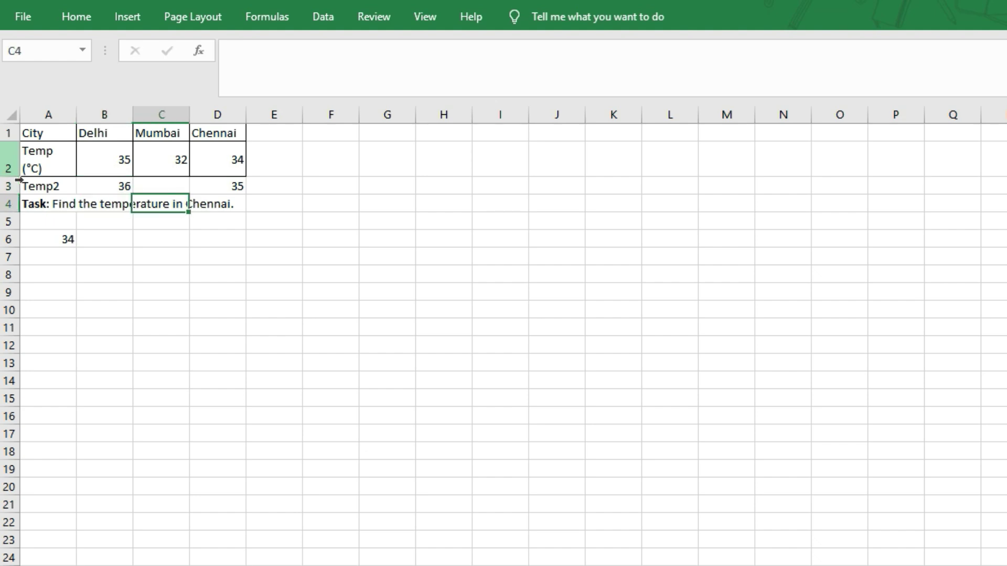
key("Up")
type("37")
key("Return")
- Check Chennai's Temp2 value of 35, then go to result cell A6
key("Right")
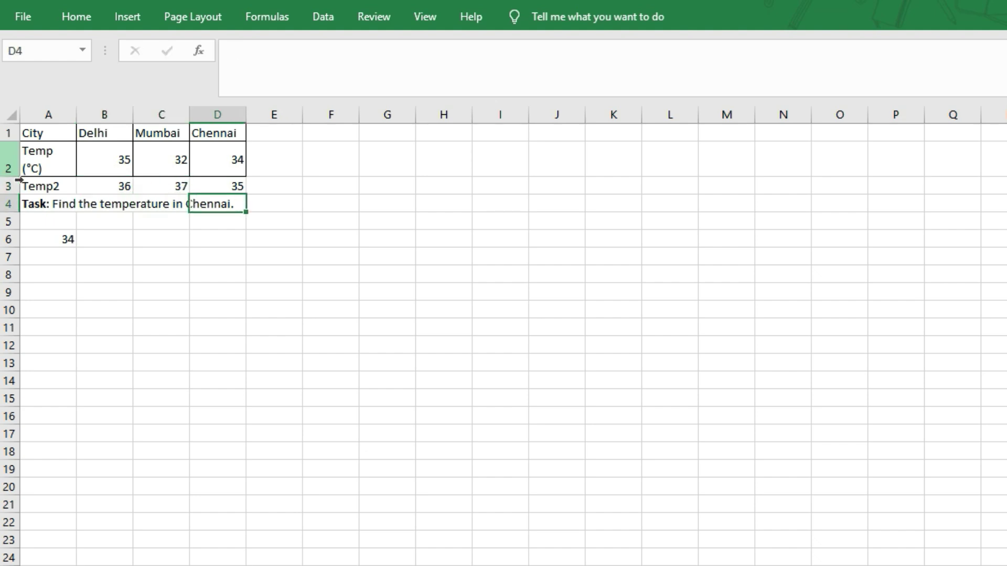
key("Up")
key("Up")
key("Up")
key("Down")
key("Down")
key("Left")
key("Left")
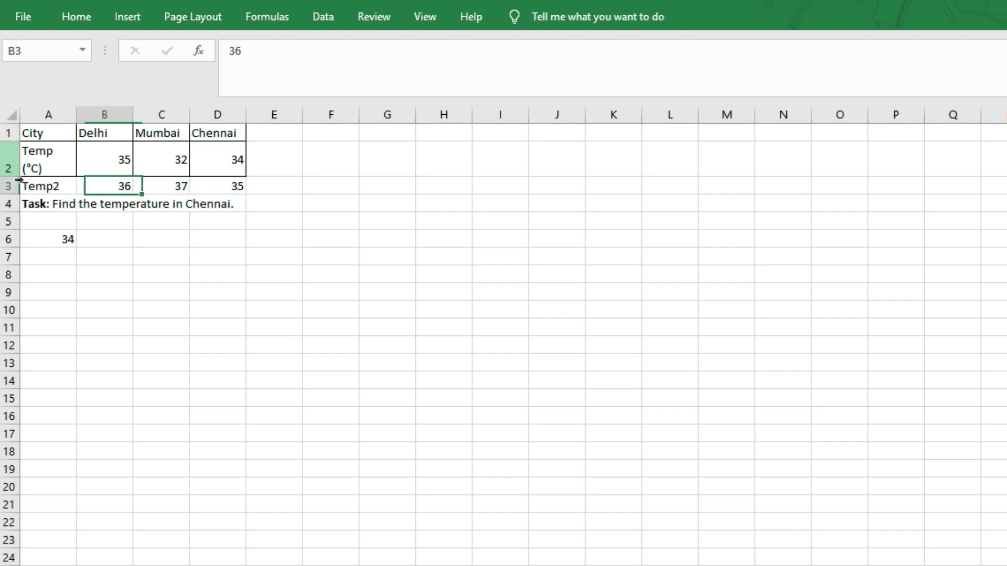
key("Left")
key("Down")
key("Down")
key("Down")
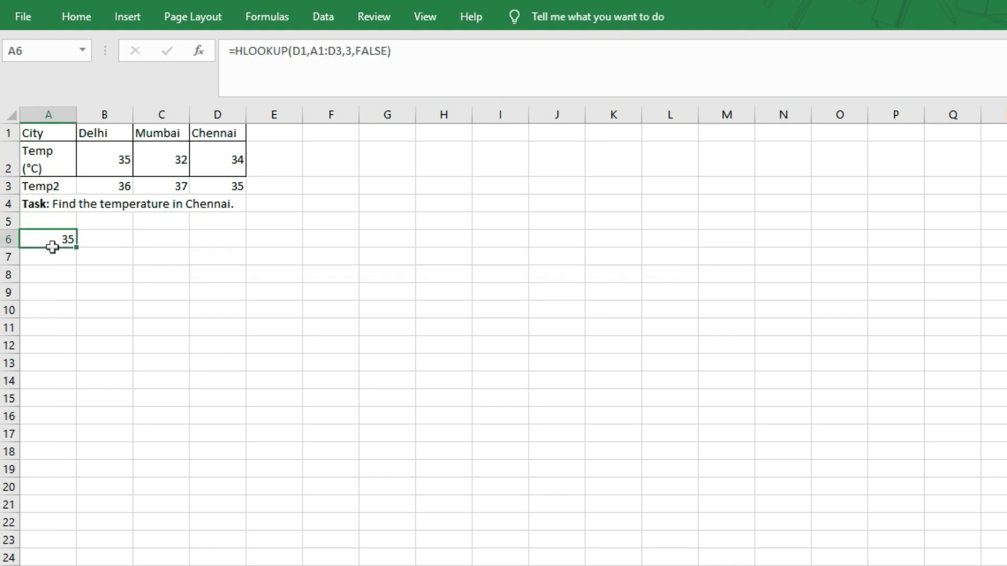
- Start an HLOOKUP in A6 with Chennai (D1) as lookup value over the table A1:D3
type("=HLOOKUP(")
key("Up")
key("Up")
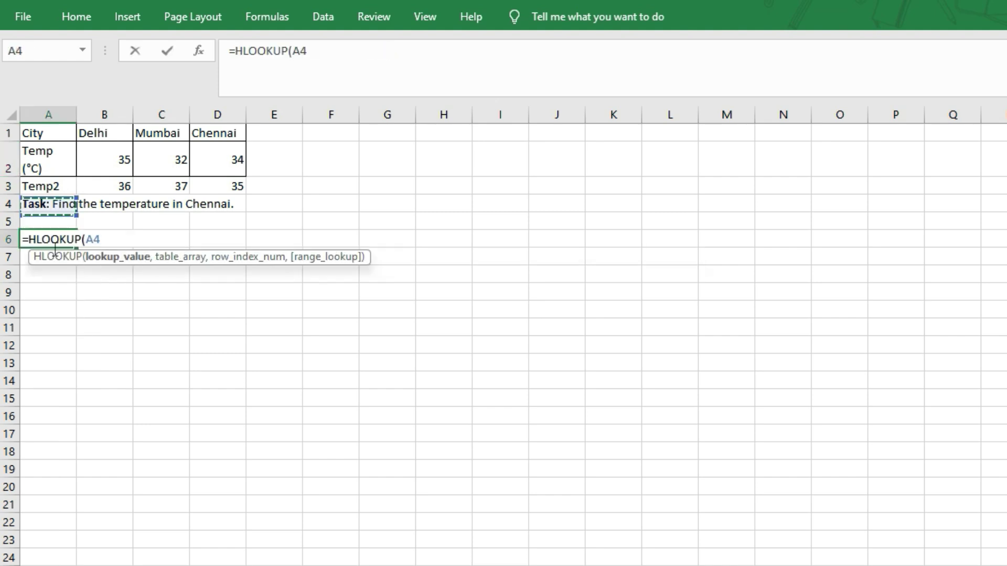
key("Up")
key("Up")
key("Right")
key("Right")
key("Right")
key("Up")
type(",")
key("Left")
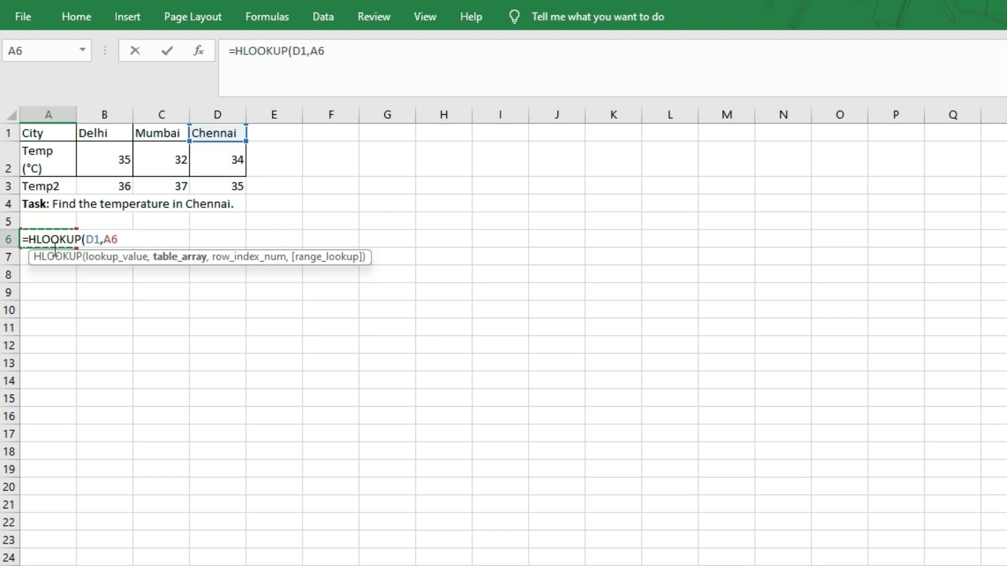
key("Up")
key("Up")
key("Up")
key("shift+Right")
key("shift+Right")
key("shift+Right")
key("shift+Down")
key("shift+Down")
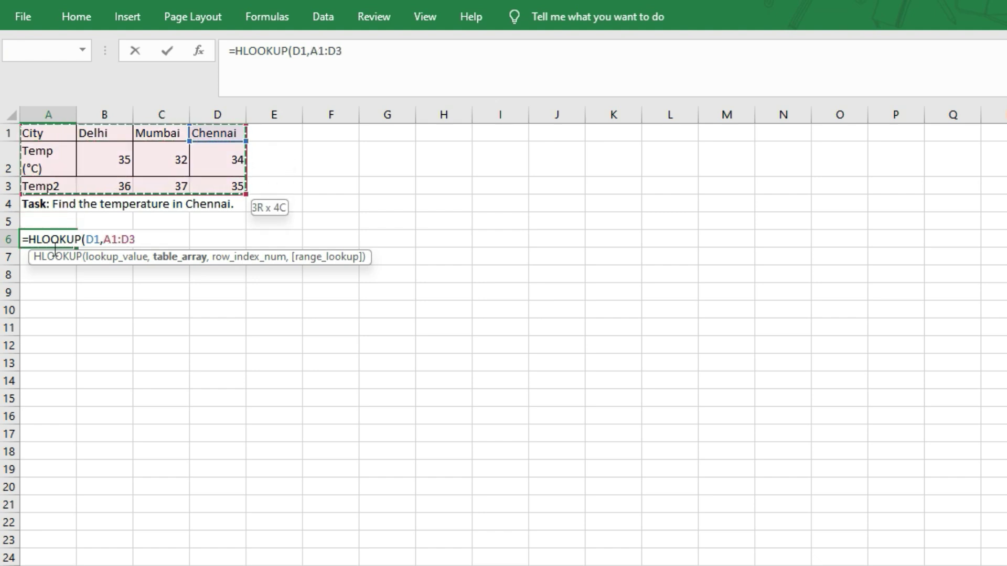
- Complete it with row index 3 and FALSE, then confirm A6's 35 matches D3
type(",")
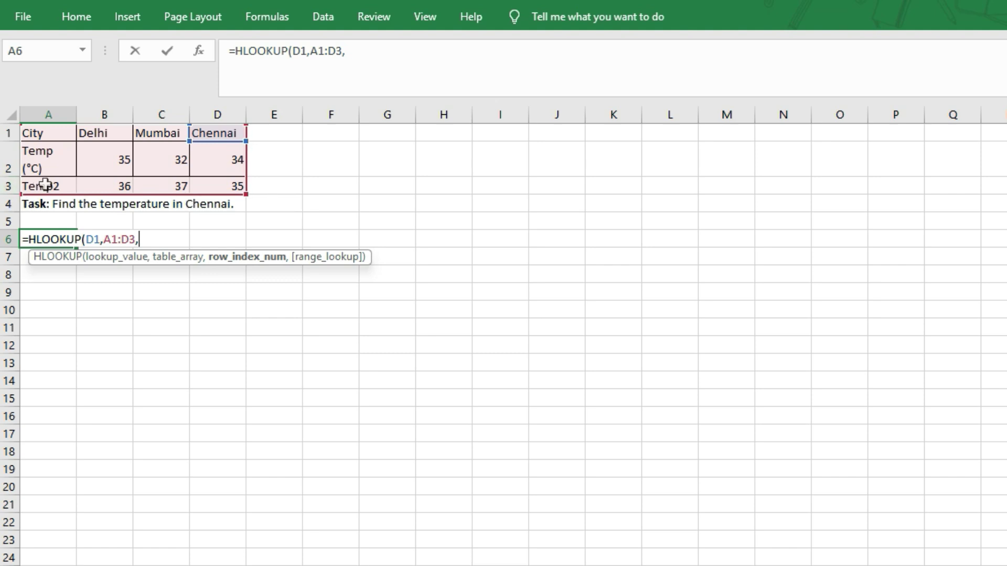
type("3")
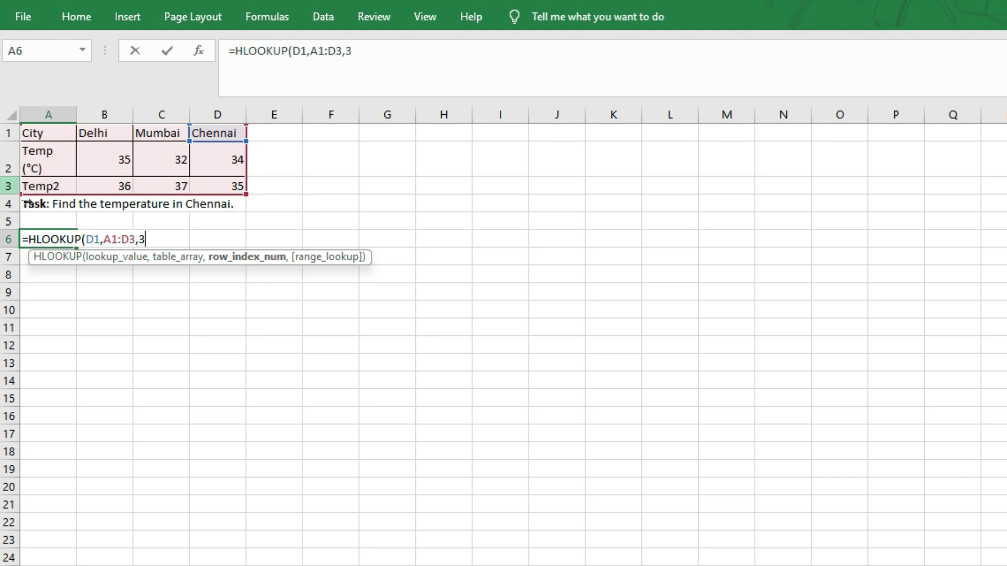
type(",false")
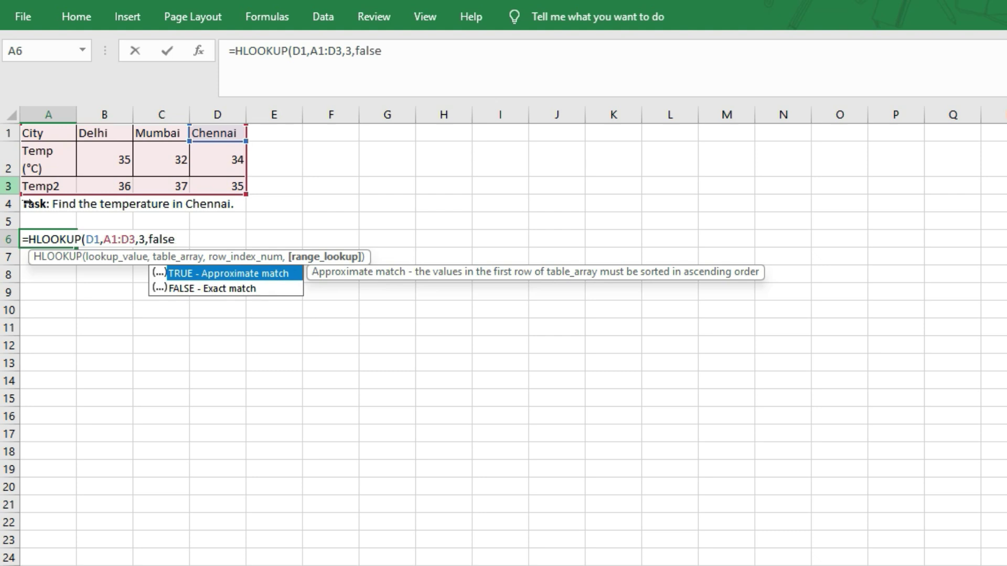
type(")")
key("Return")
key("Up")
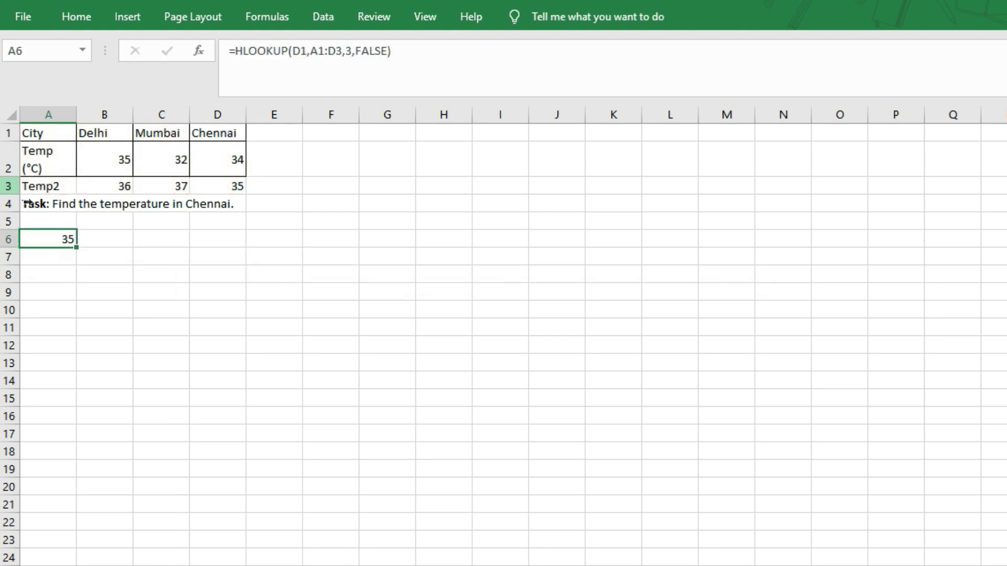
left_click(216, 188)
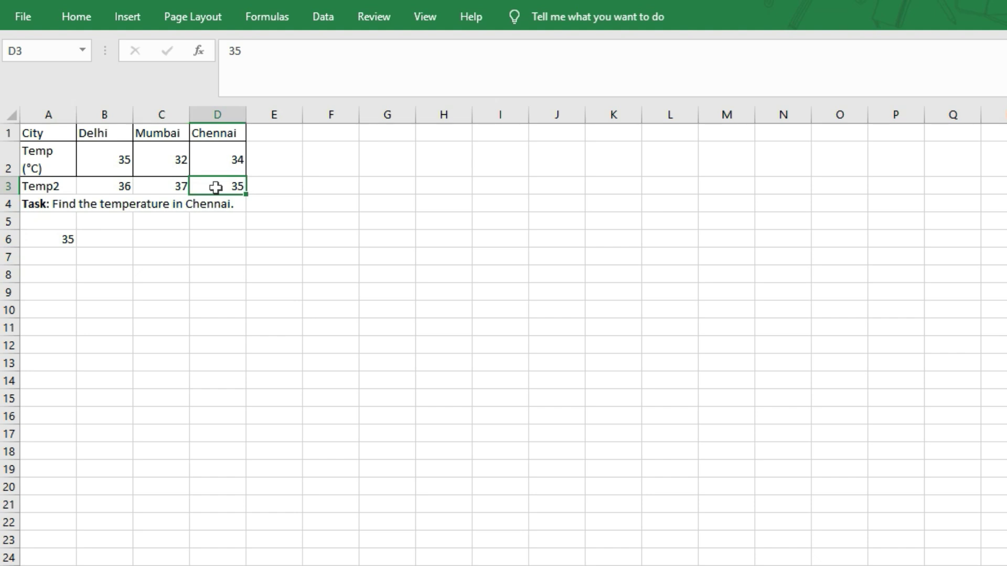